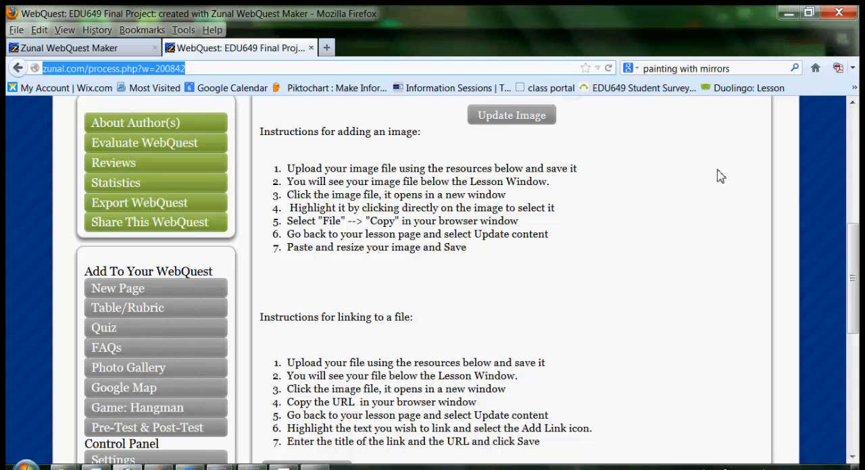
Start adding a photo resource to the Lesson Part 2 page and choose the image file p21_rainbow_id254.
drag(853, 249, 853, 353)
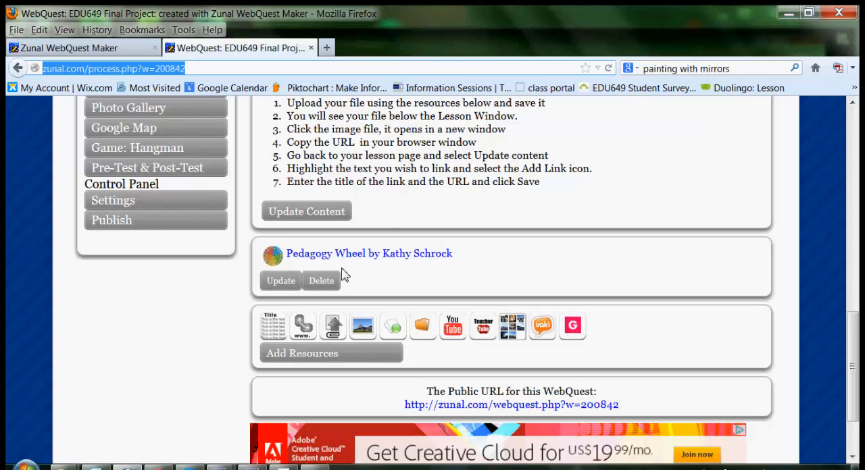
click(303, 362)
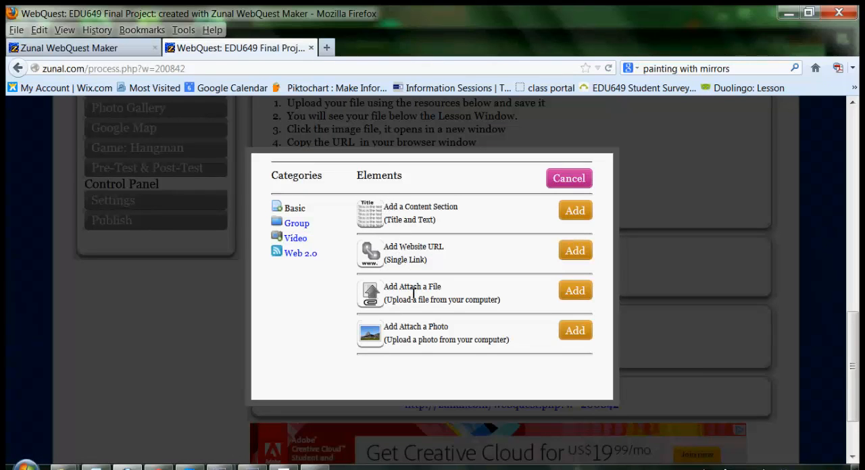
click(582, 334)
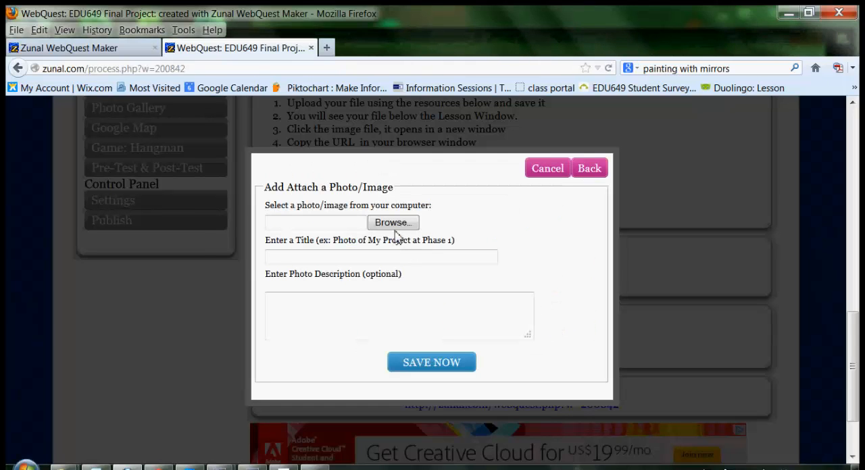
click(396, 223)
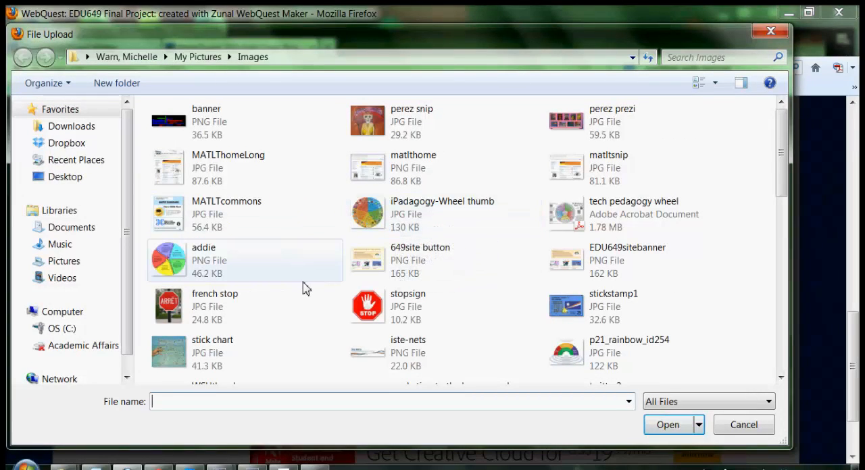
click(569, 356)
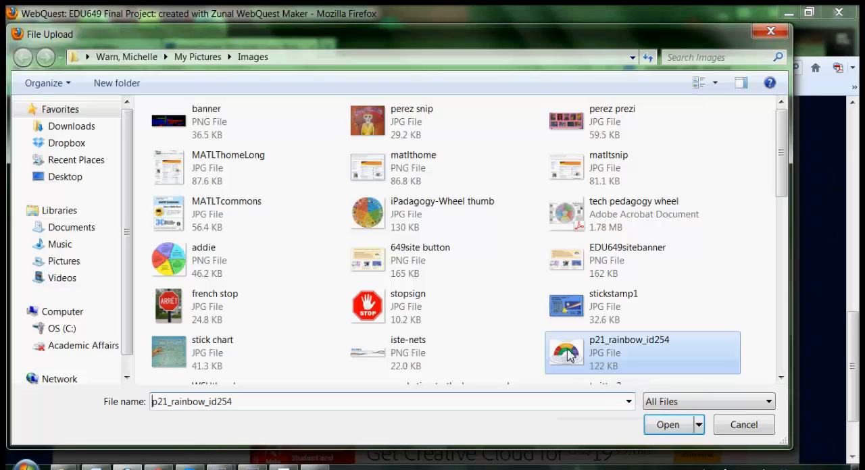
click(676, 434)
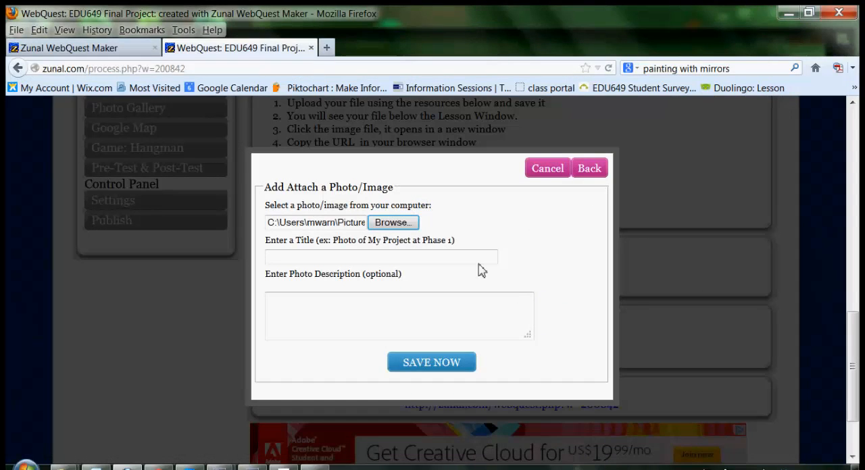
Title the photo "21st Cent Logo", save it as a page resource and continue back to the lesson page.
click(434, 259)
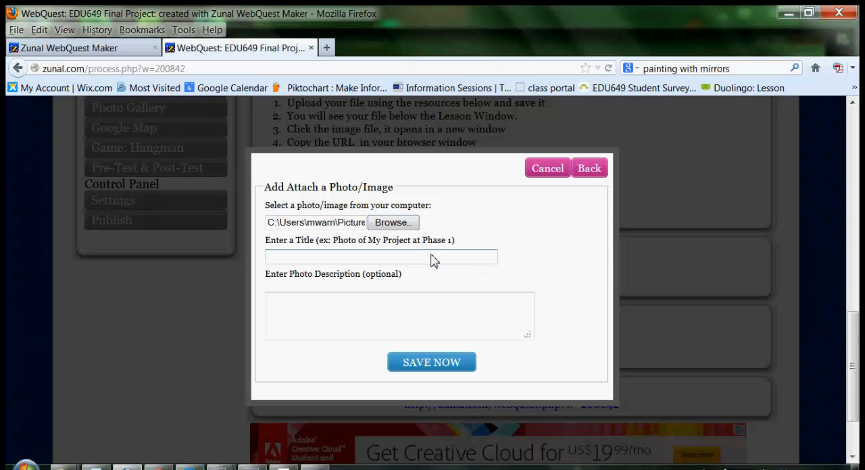
text(21st C)
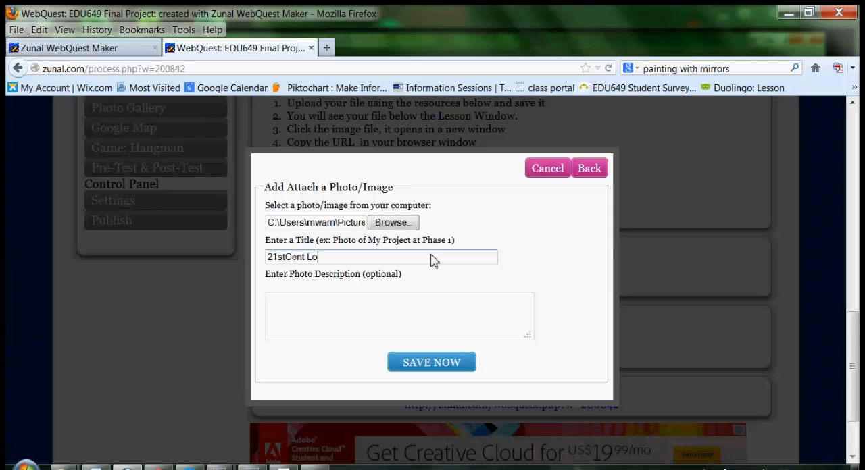
text(ent Logo)
click(287, 261)
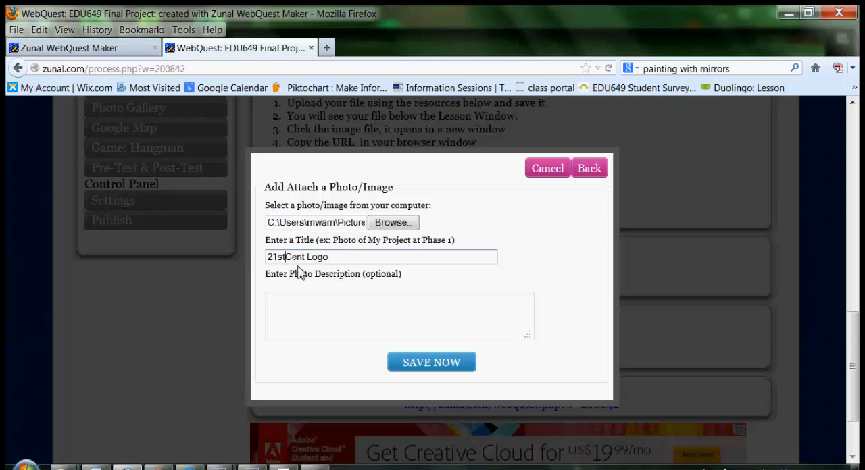
click(427, 369)
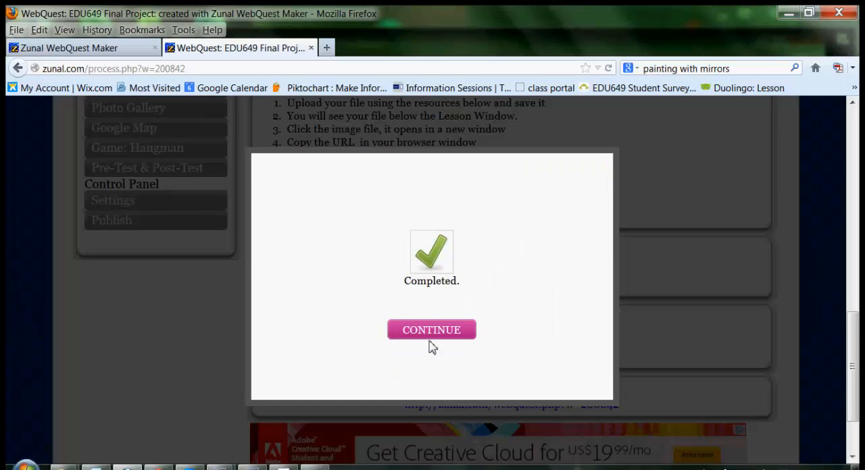
click(431, 332)
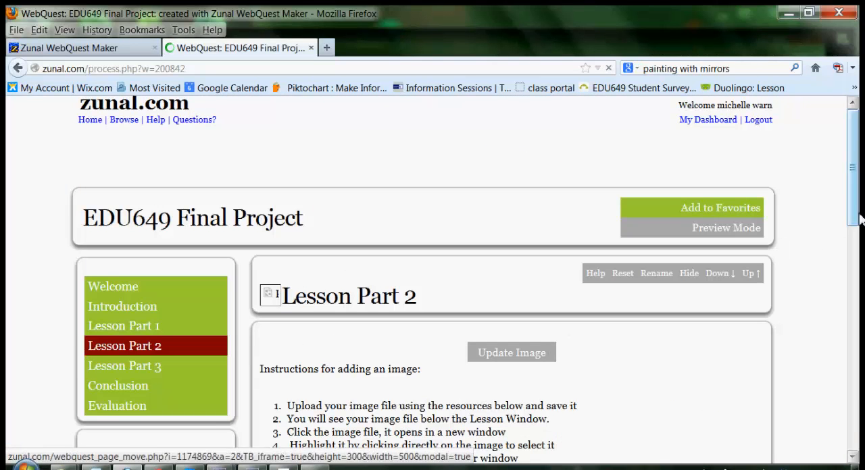
Open the uploaded 21st Cent Logo image from the resources below the lesson content.
drag(854, 218, 835, 402)
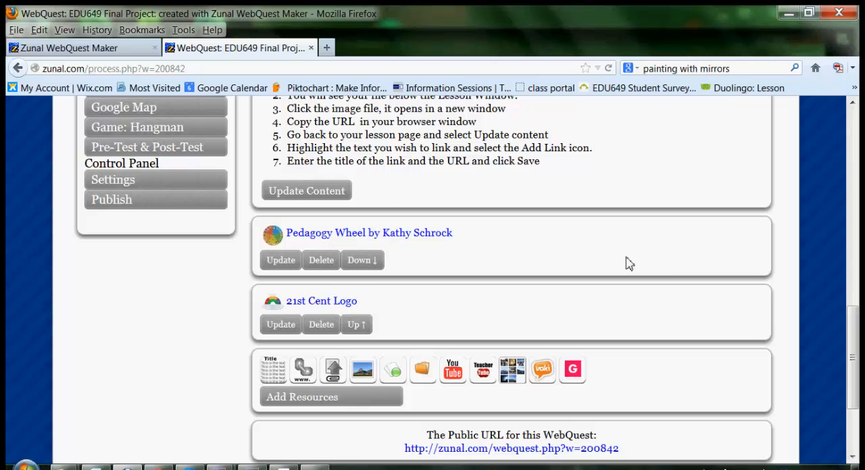
drag(852, 329, 835, 318)
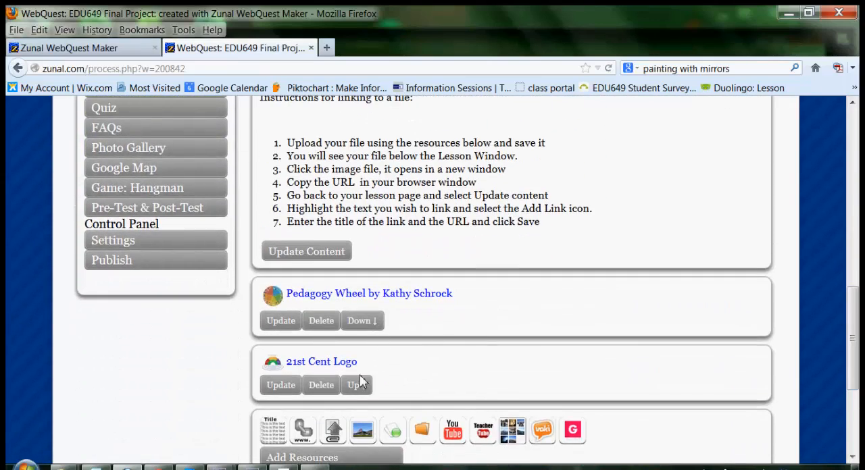
drag(854, 351, 848, 278)
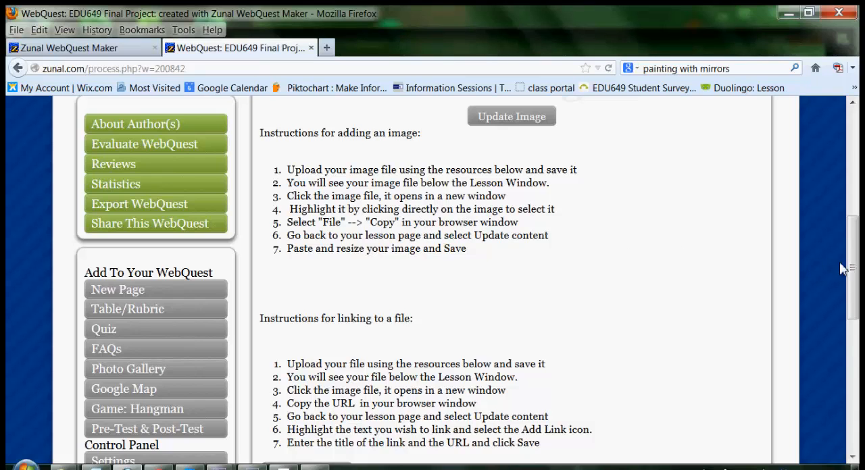
drag(852, 267, 852, 358)
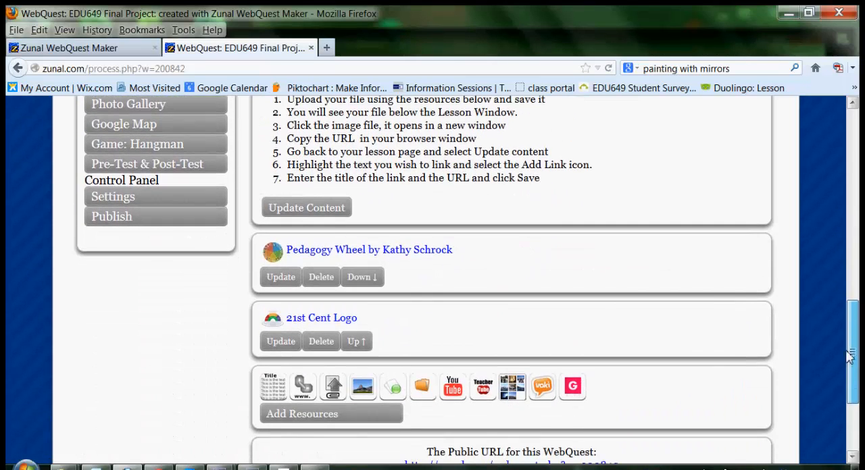
click(304, 323)
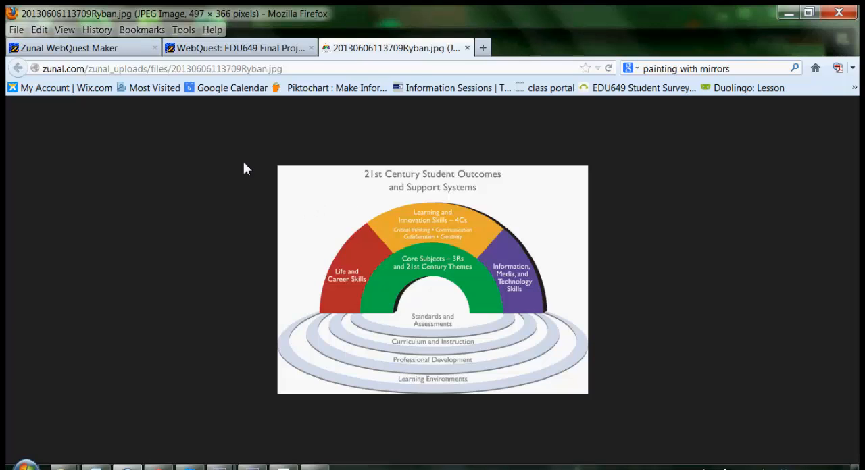
click(38, 30)
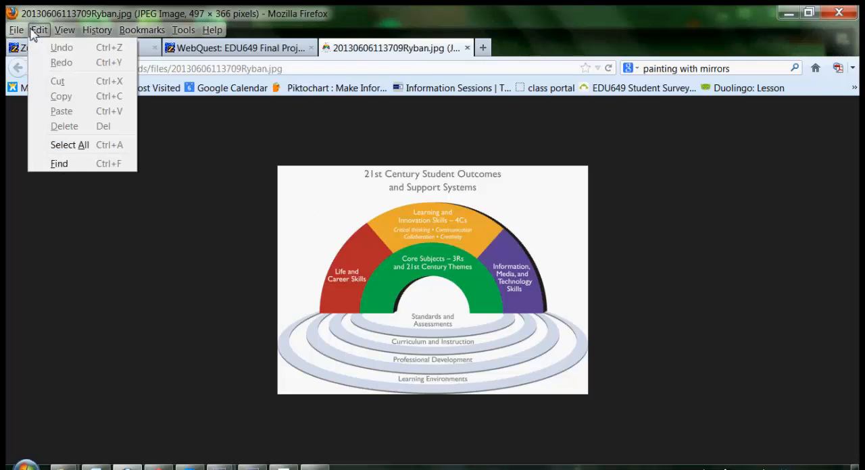
click(68, 146)
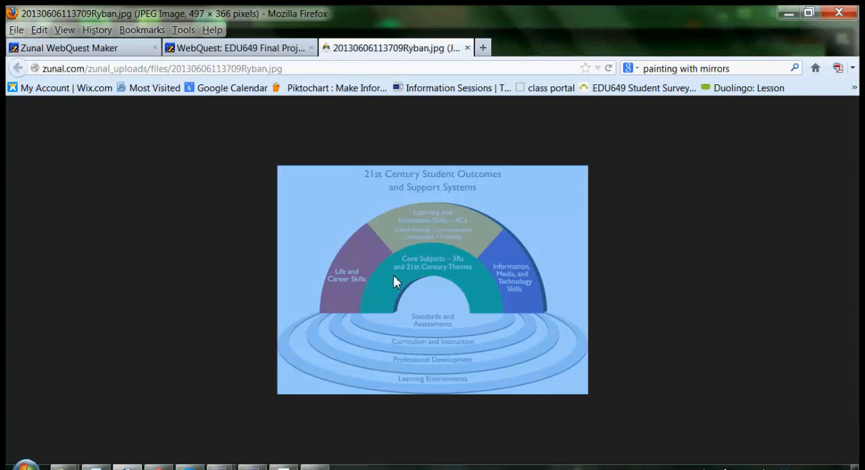
click(223, 208)
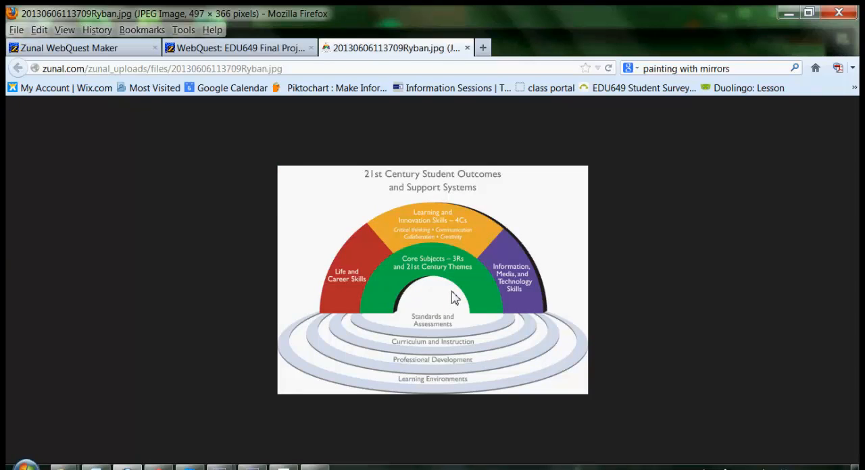
Select the whole opened image and copy it to the clipboard.
click(37, 31)
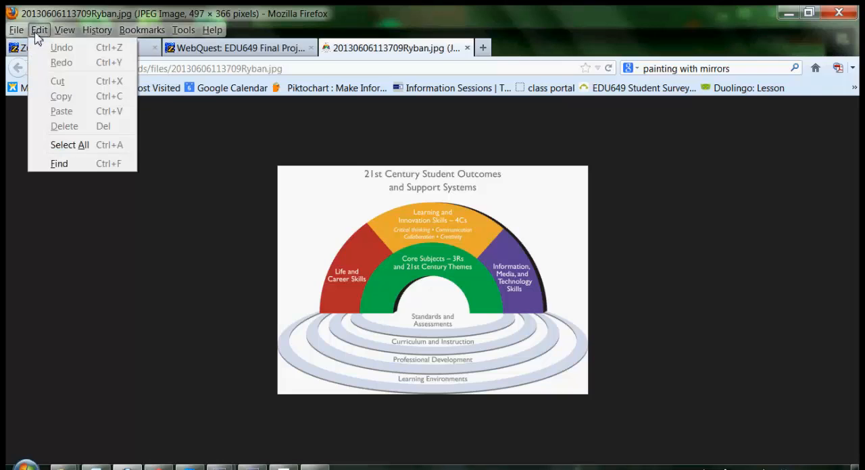
click(67, 145)
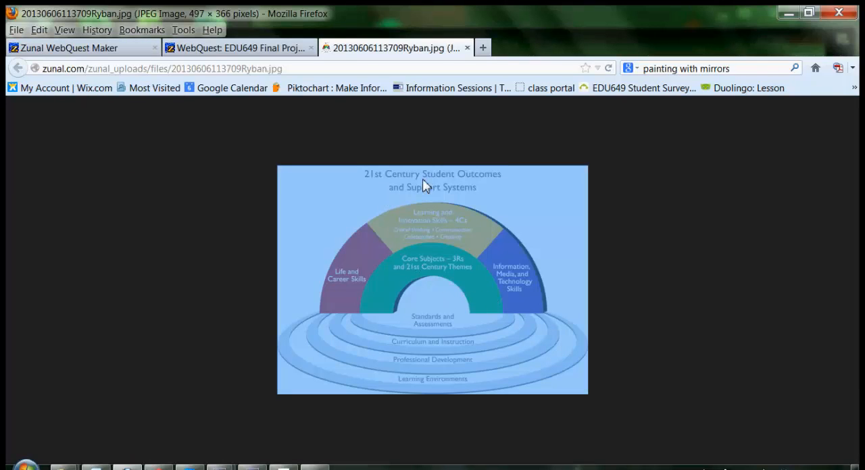
click(39, 30)
click(61, 96)
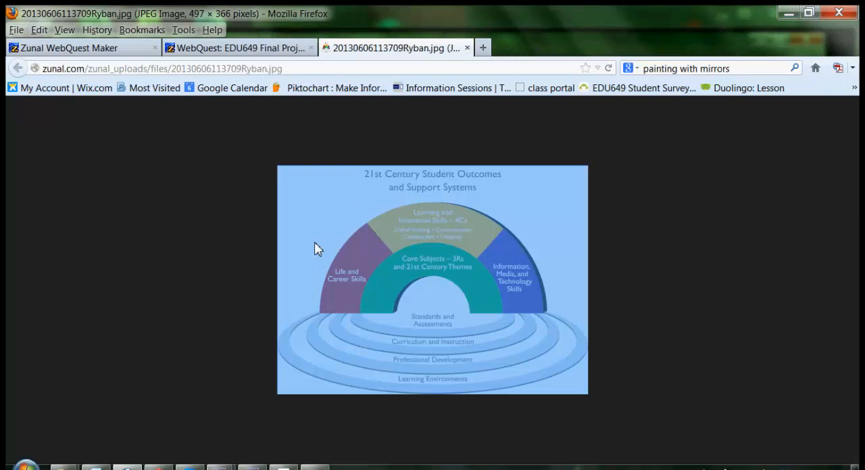
Return to the EDU649 Final Project lesson page and open its content for editing.
click(266, 49)
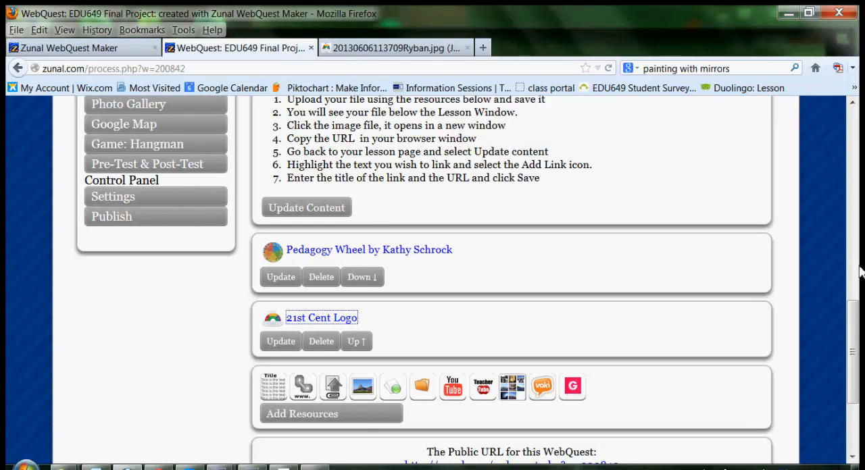
drag(856, 348, 850, 249)
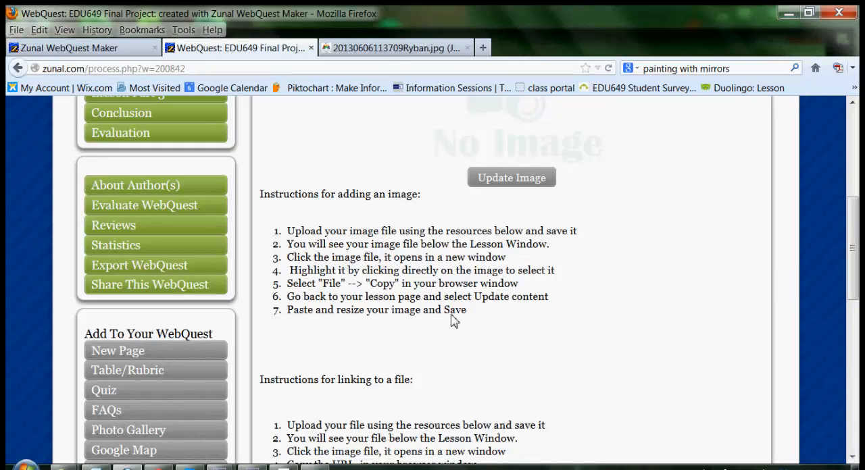
drag(853, 264, 857, 330)
click(316, 339)
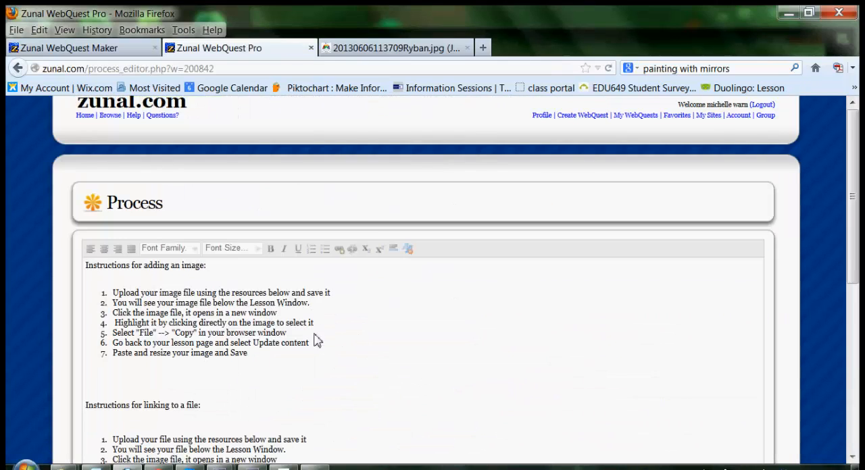
Add blank lines below the seven steps for adding an image and paste the copied image there.
click(264, 366)
key(Return)
key(Return)
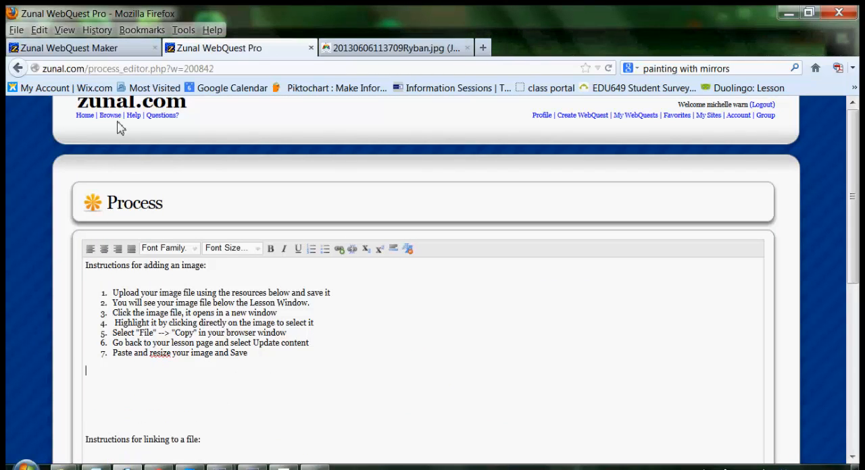
click(40, 30)
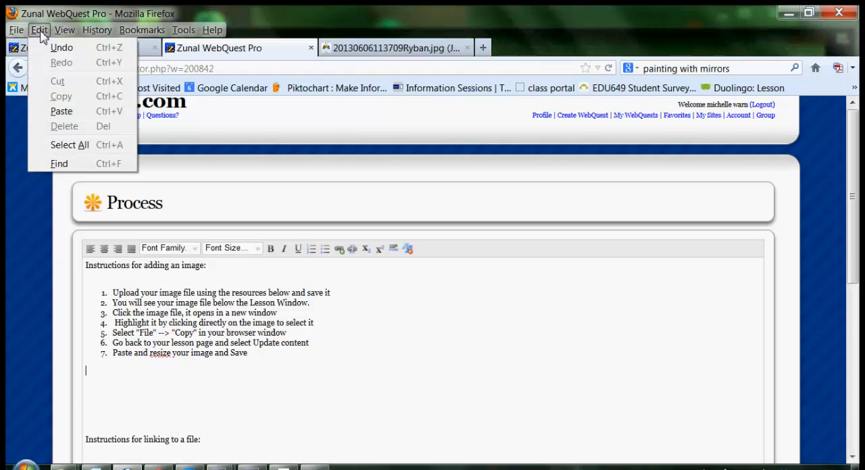
click(62, 111)
Shrink the pasted 21st century outcomes image proportionally to about half its size.
click(317, 308)
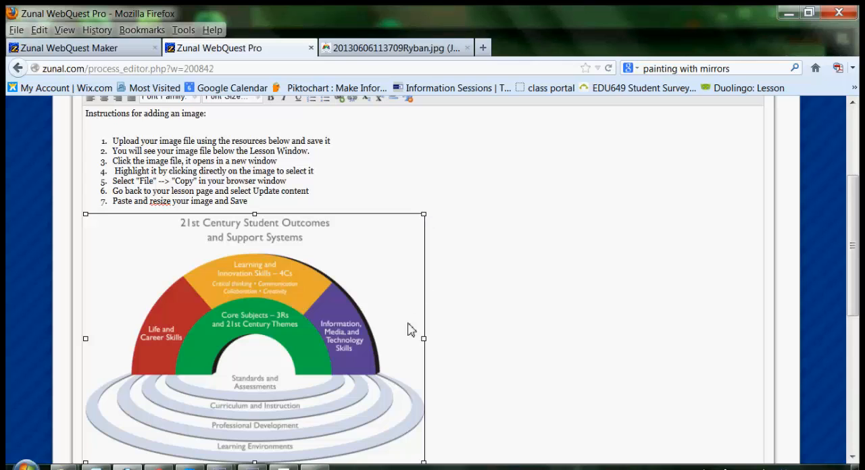
key(ctrl+minus)
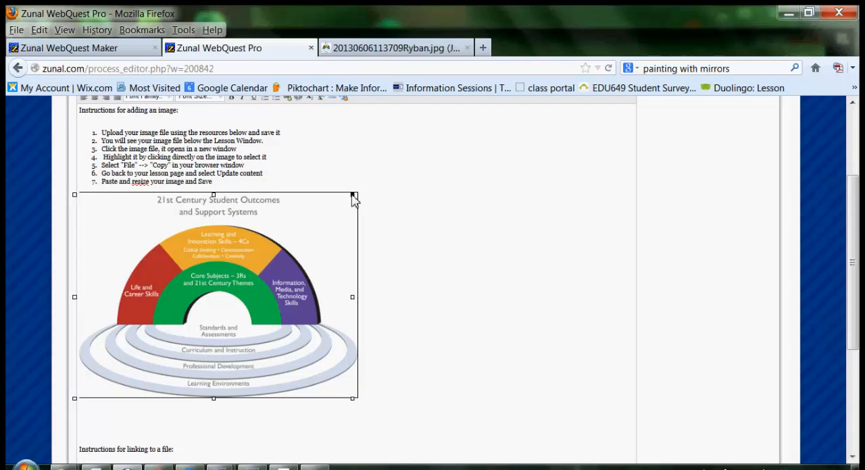
drag(353, 196, 215, 304)
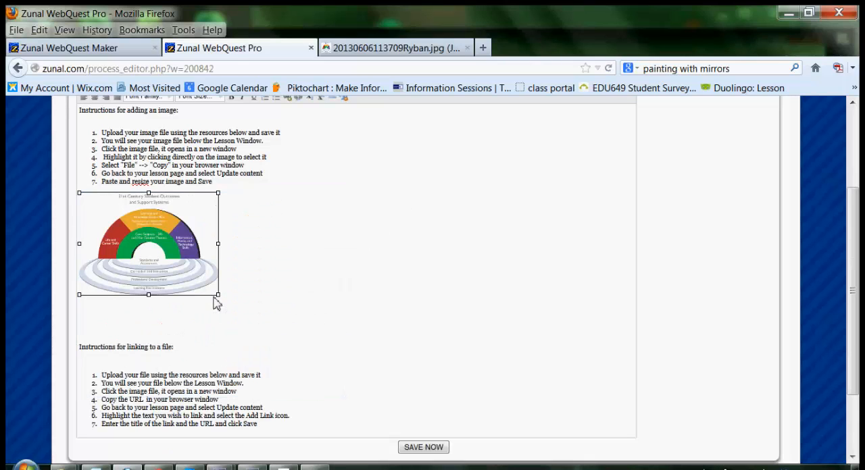
Insert three blank lines after the image, save the lesson content and continue back to the lesson page.
click(309, 258)
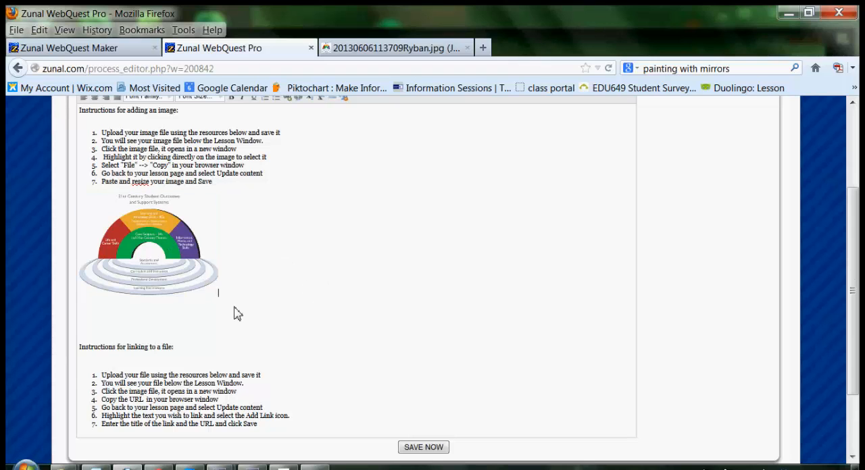
key(Return)
key(Return)
key(Return)
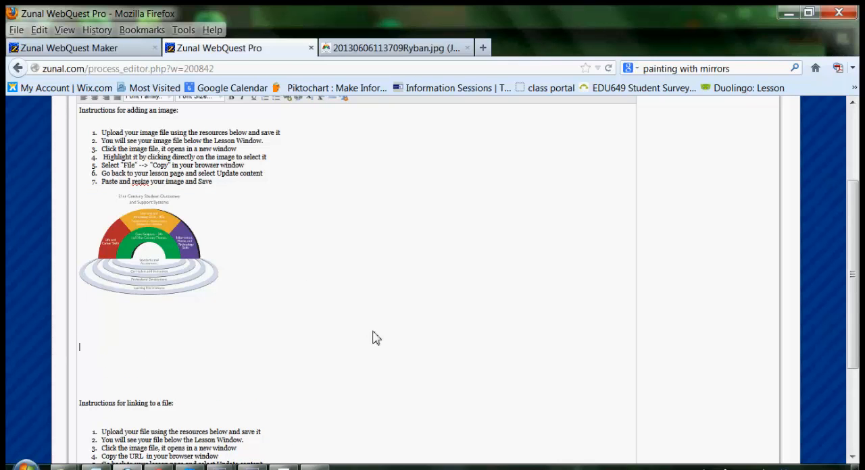
drag(856, 315, 859, 409)
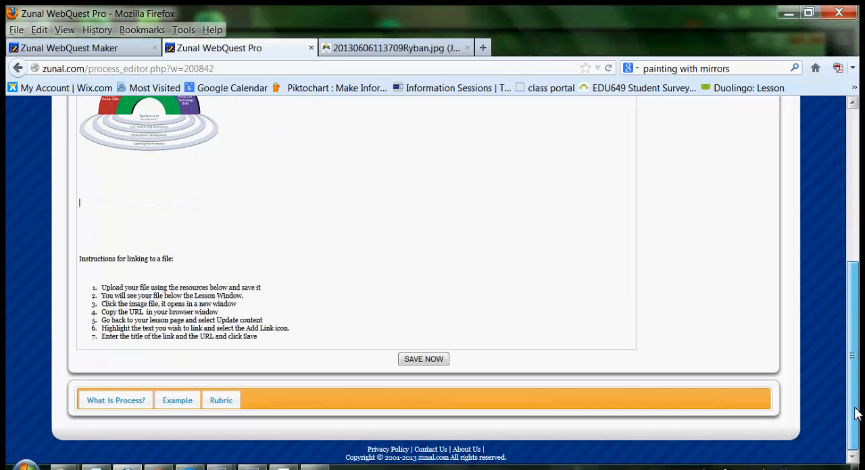
click(436, 362)
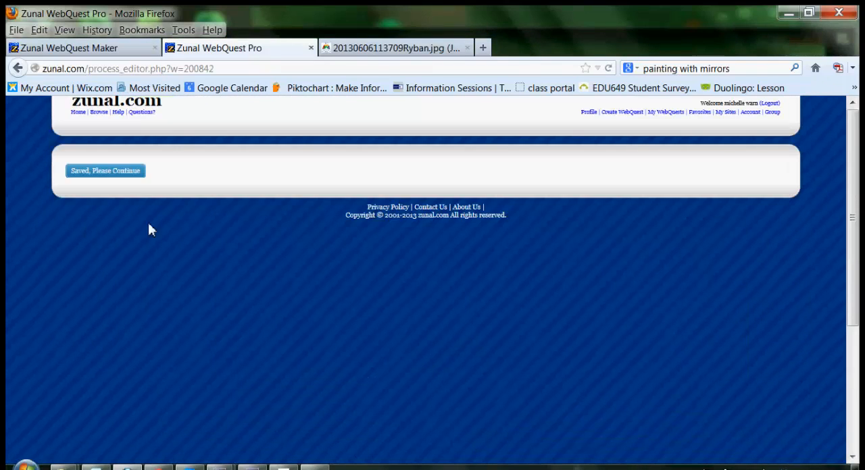
click(120, 171)
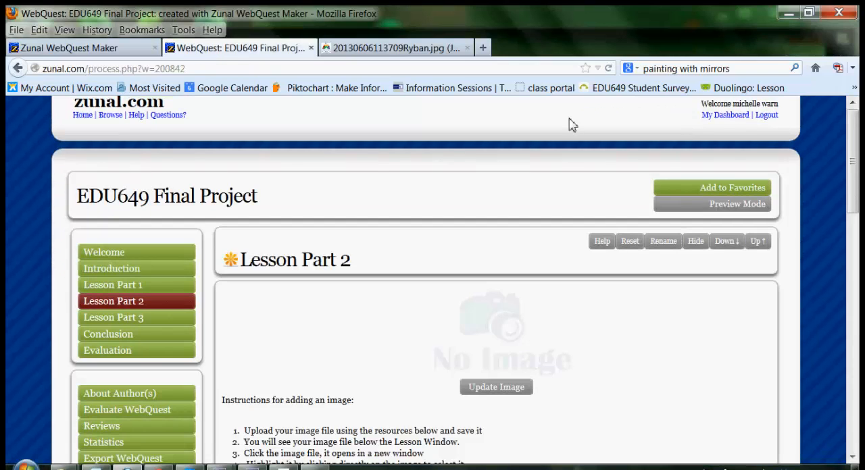
Open the Pedagogy Wheel by Kathy Schrock image resource from below the lesson content and copy the whole image.
drag(853, 183, 803, 408)
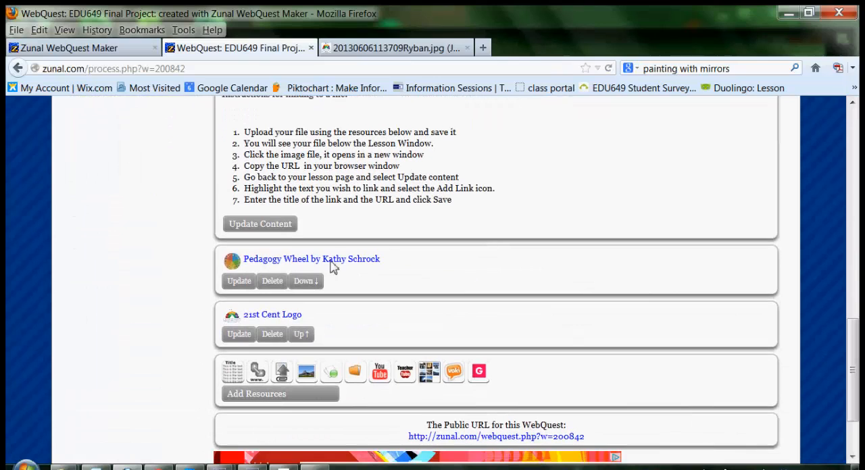
click(283, 264)
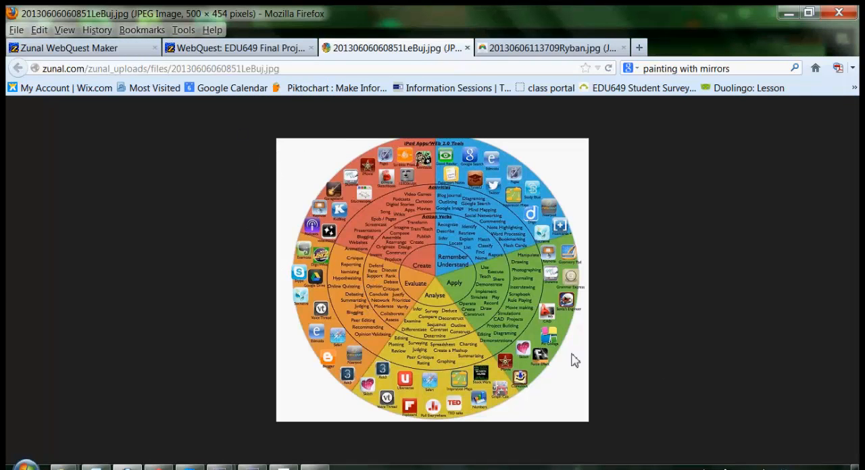
click(37, 31)
click(66, 147)
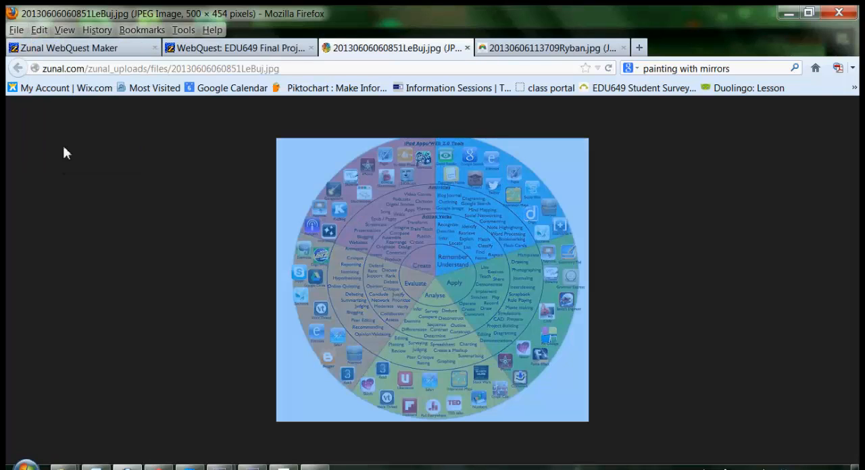
click(37, 31)
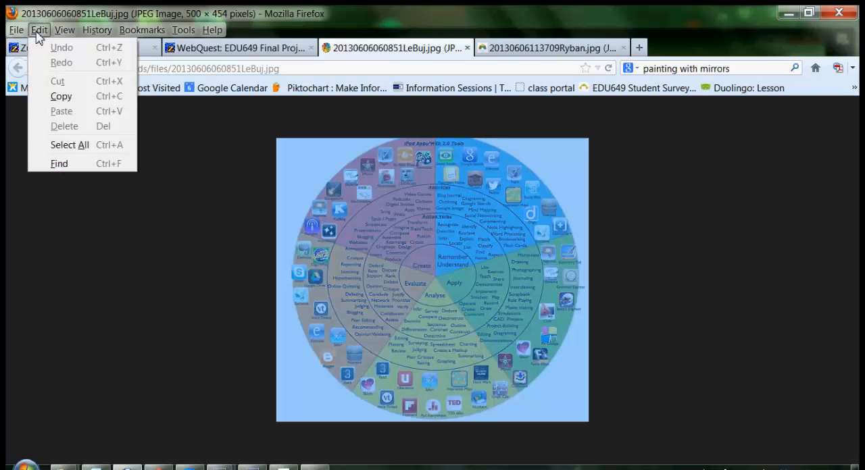
click(53, 96)
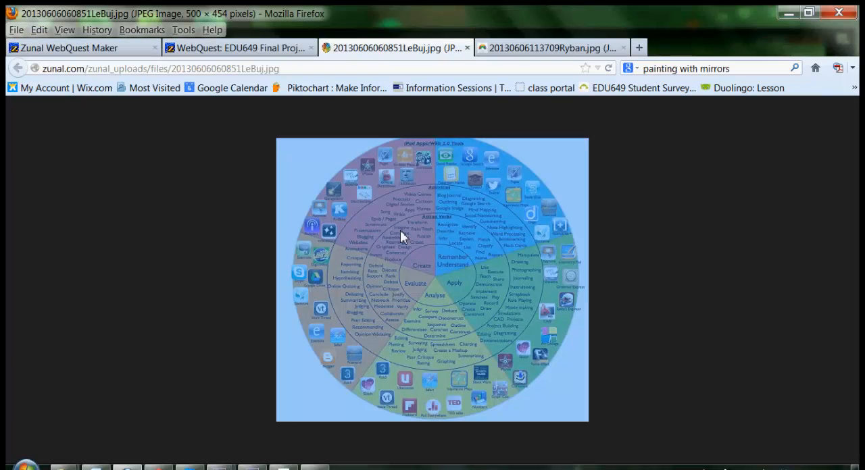
Return to the lesson page, open its content for editing and paste the copied wheel image below the 21st century outcomes image.
click(269, 49)
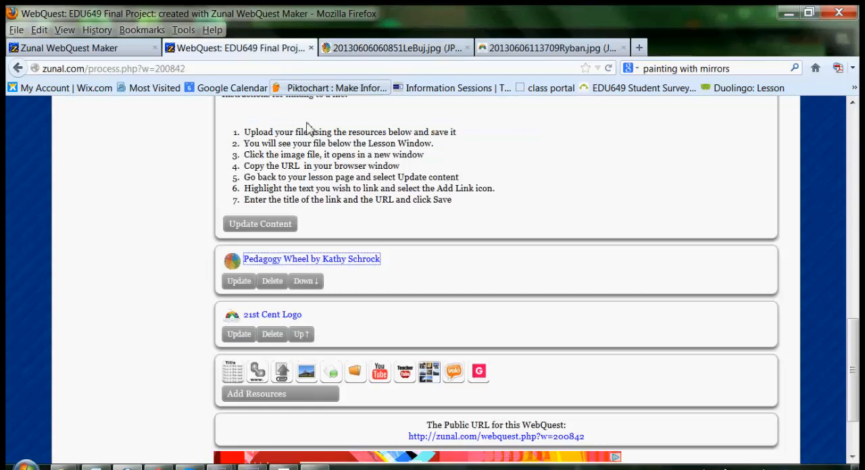
click(286, 225)
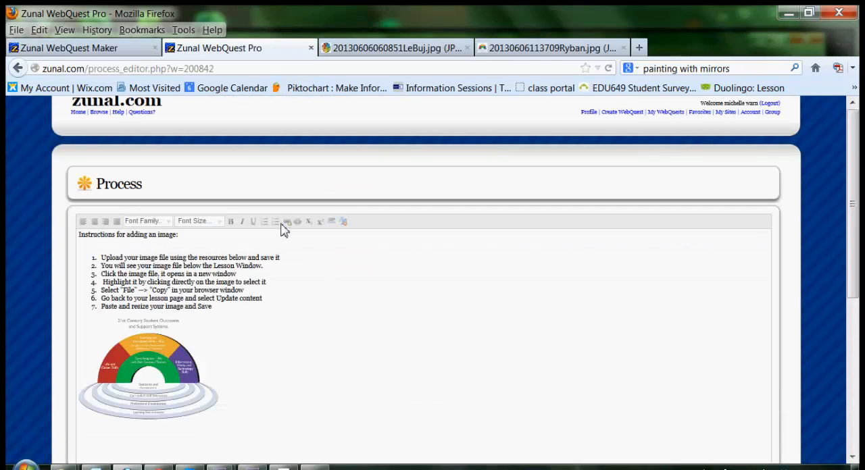
drag(855, 282, 855, 333)
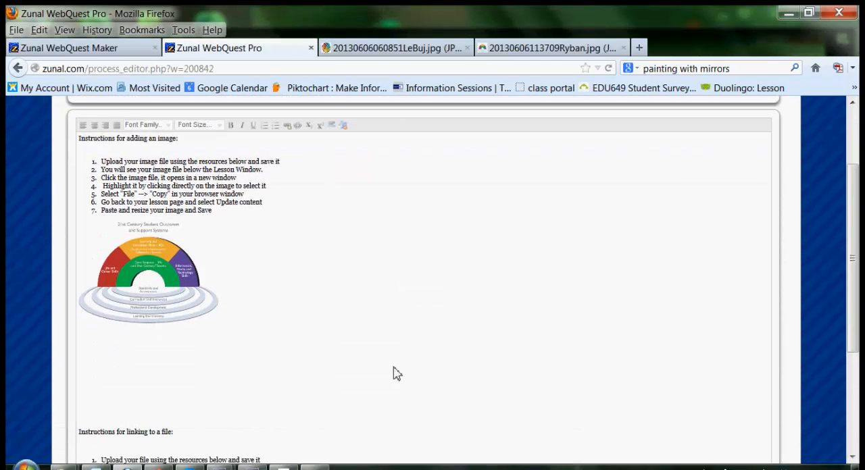
click(174, 377)
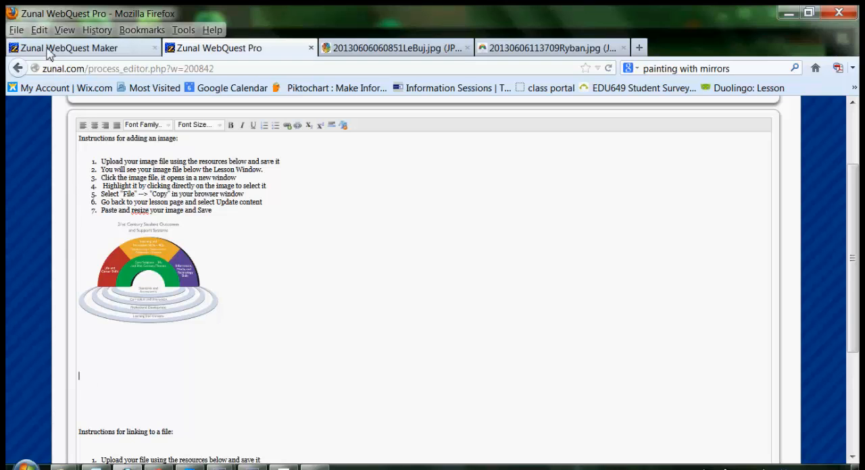
click(39, 30)
click(70, 116)
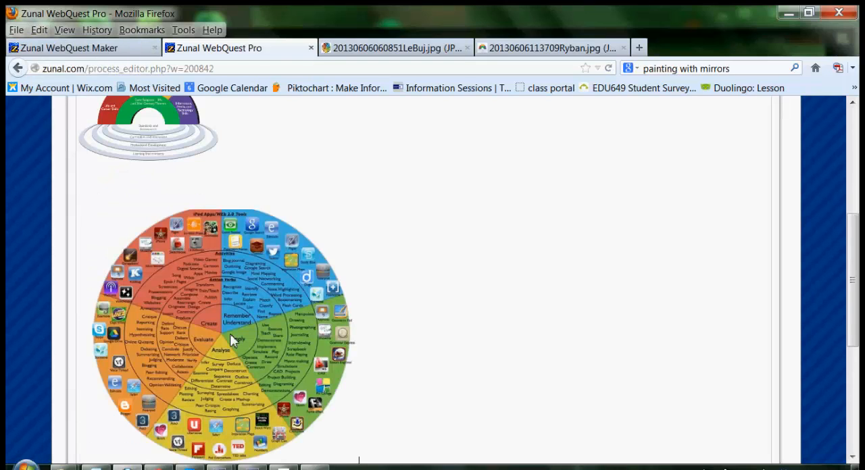
Shrink the pasted pedagogy wheel image proportionally to slightly less than half its size.
click(230, 334)
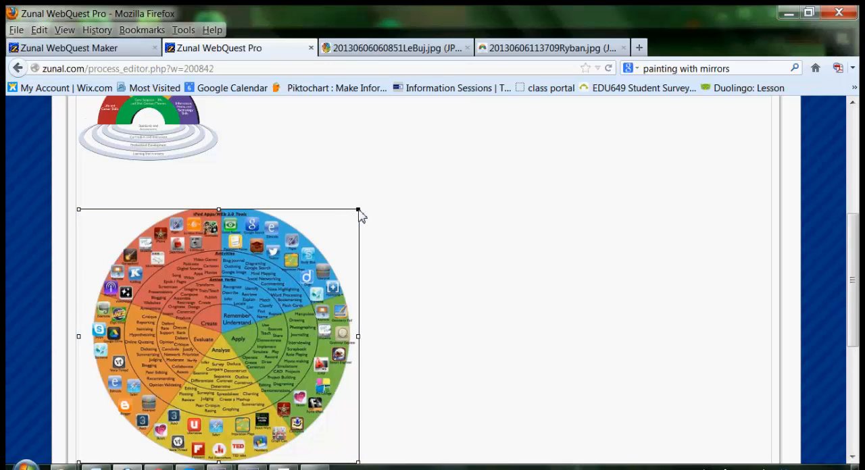
drag(359, 211, 182, 363)
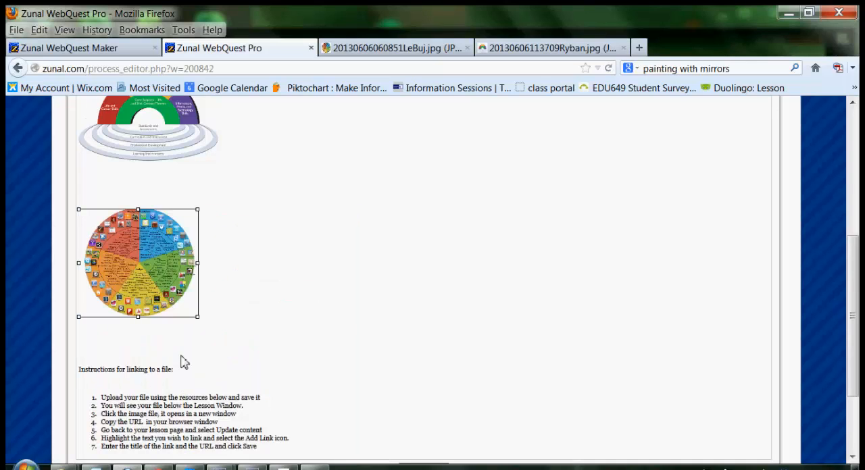
click(228, 361)
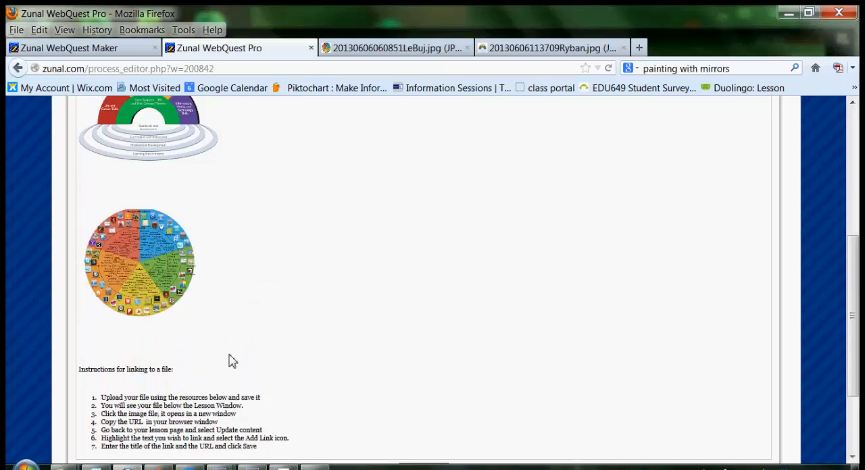
Save the edited lesson content and continue back to the lesson page.
drag(857, 338, 854, 404)
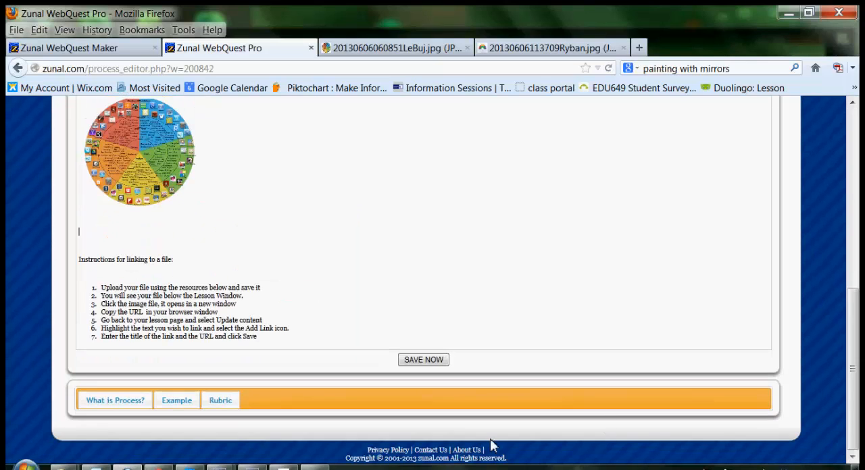
click(434, 360)
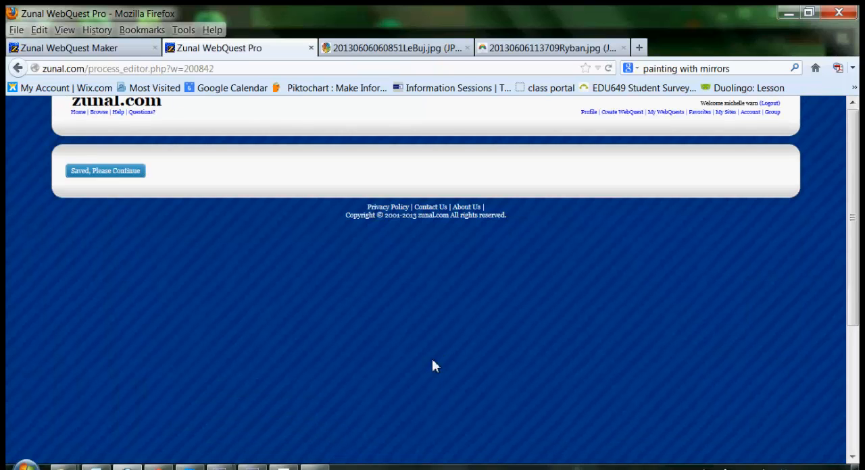
click(102, 172)
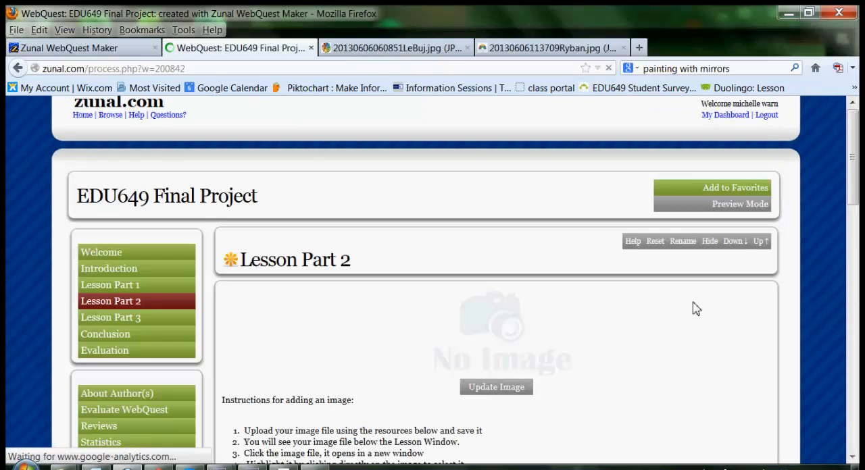
Review the lesson page's inserted images, the steps for adding an image and the steps for linking to a file.
drag(857, 152, 856, 265)
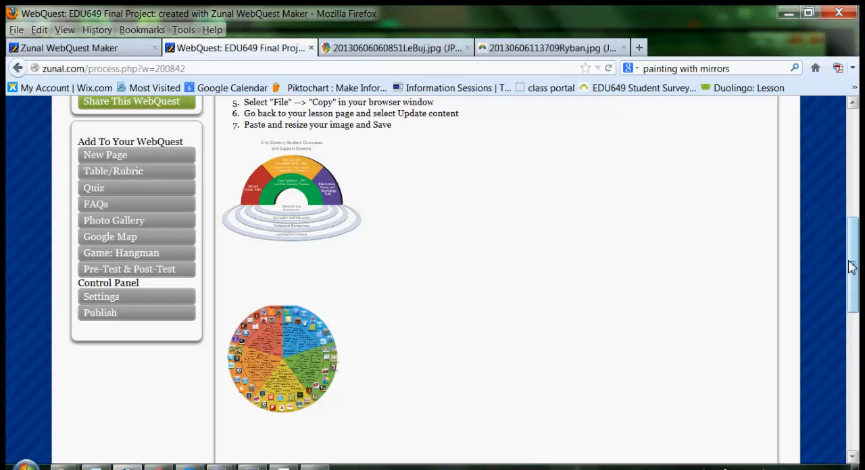
drag(851, 266, 852, 221)
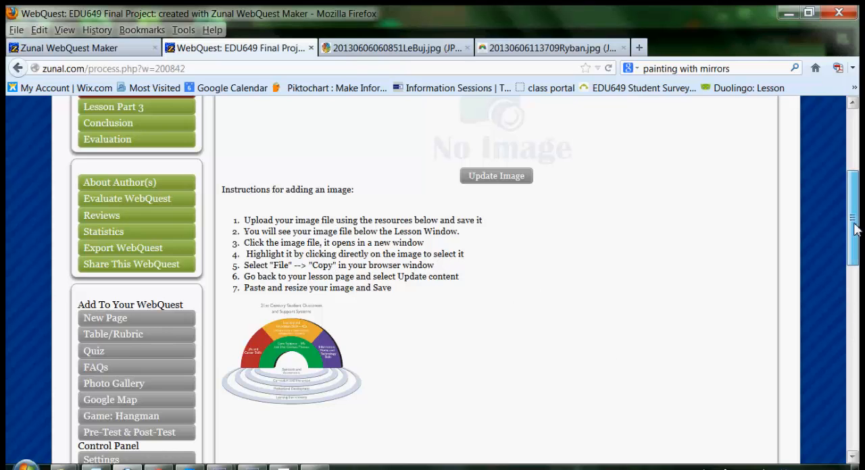
mouse_move(854, 223)
mouse_down()
mouse_move(854, 262)
mouse_move(854, 217)
mouse_up()
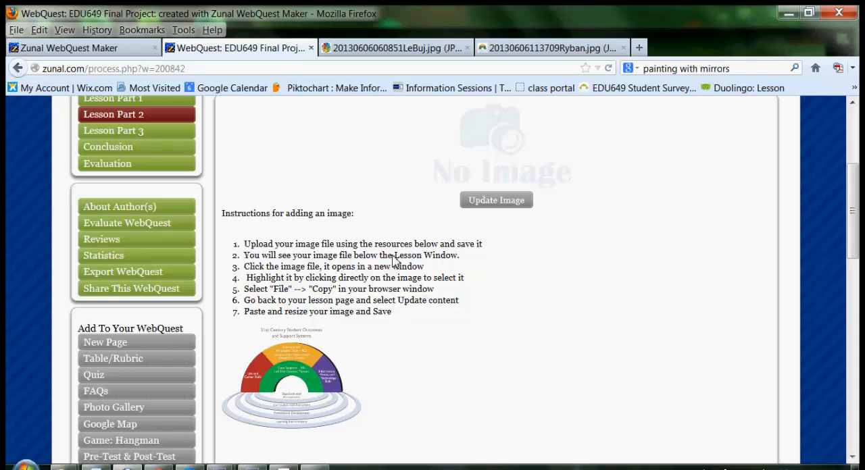
drag(395, 258, 460, 263)
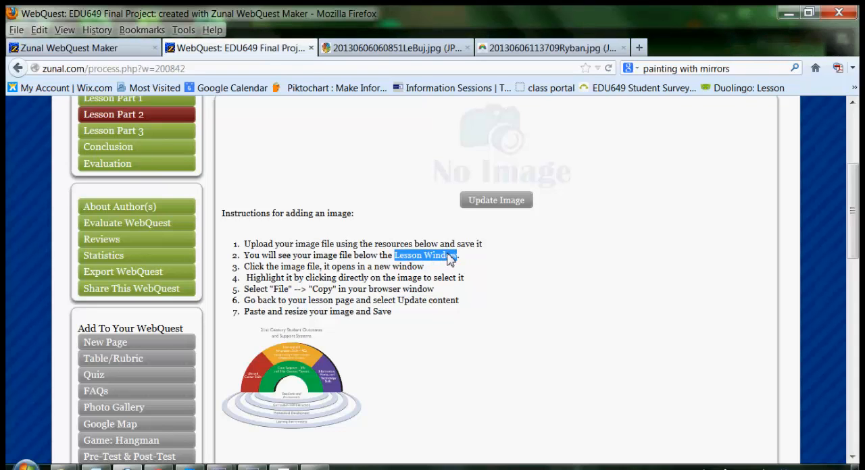
drag(851, 253, 836, 402)
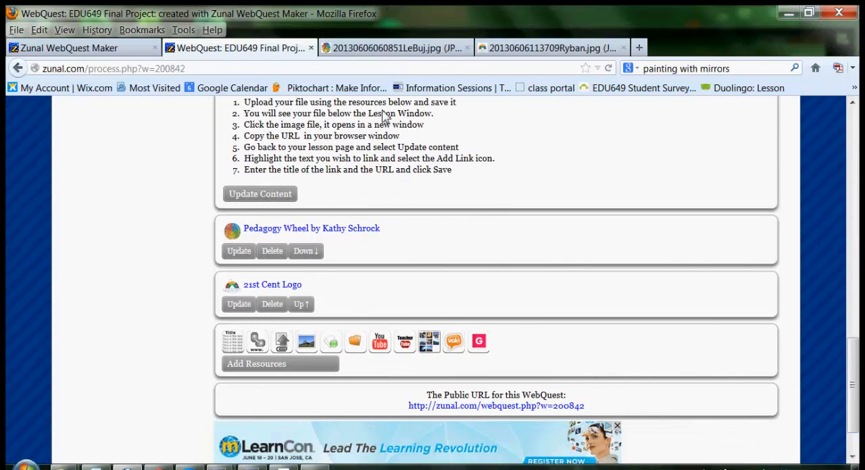
drag(849, 396, 850, 356)
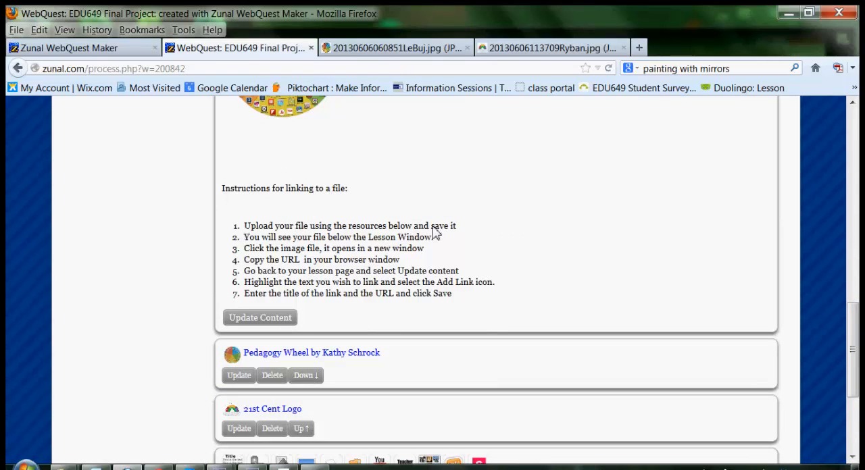
Add a file attachment resource and choose the Word document EDU649 Final Project Rubric from Documents > Ashford > Teaching > EDU649.
drag(854, 328, 853, 370)
click(252, 361)
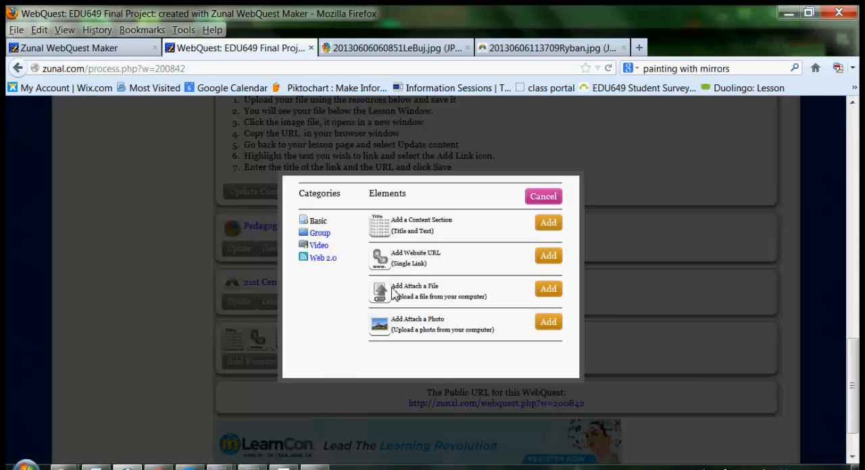
click(555, 294)
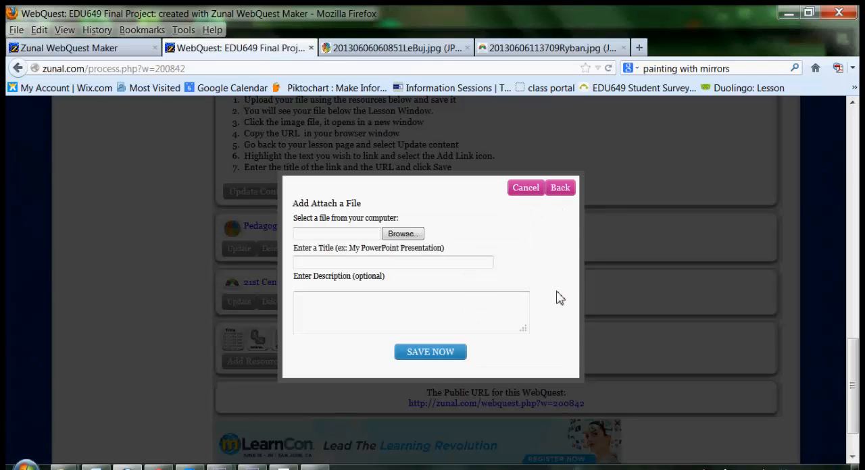
click(413, 234)
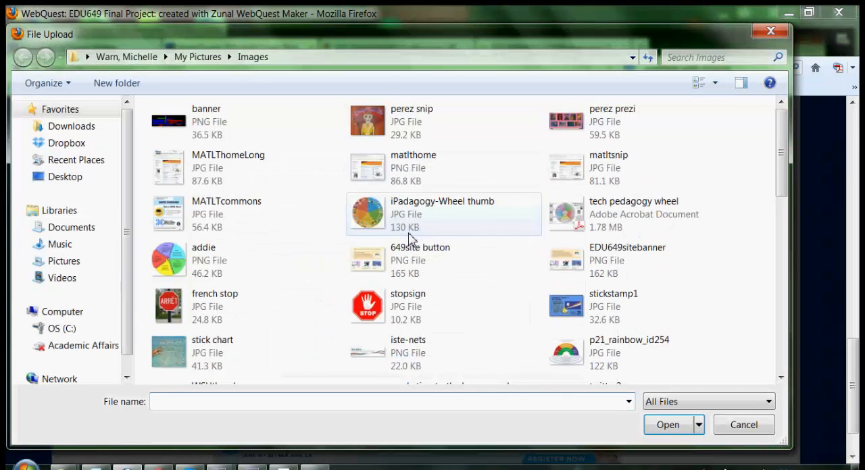
click(77, 185)
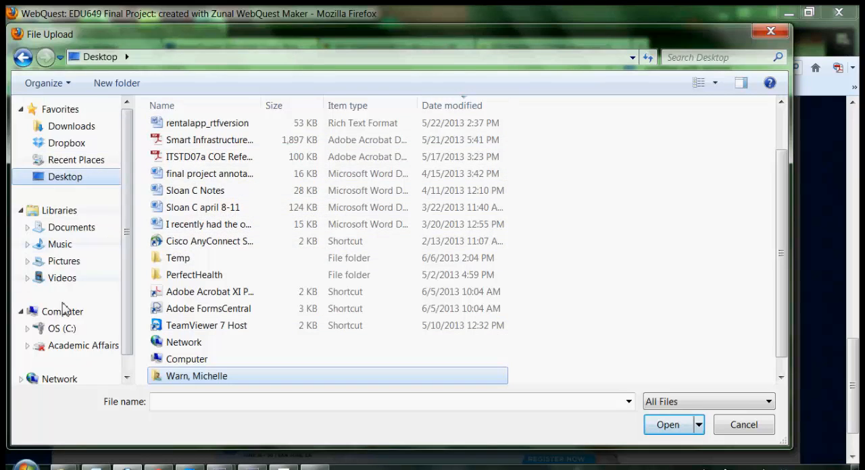
scroll(128, 247, down, 1)
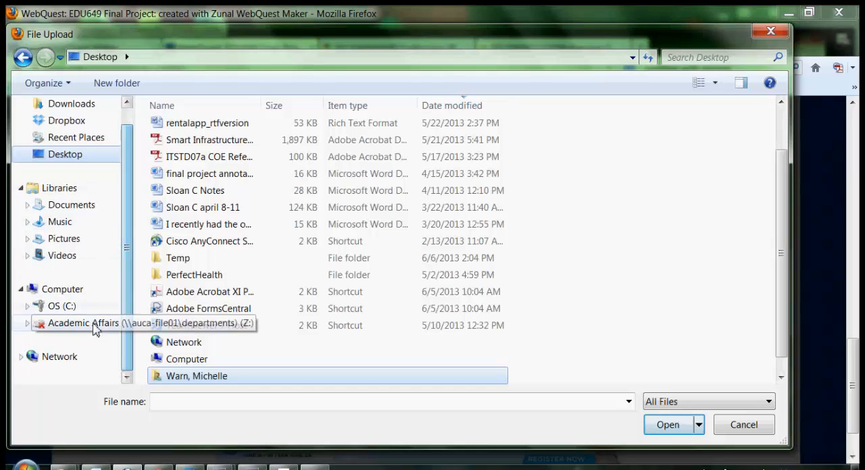
click(73, 206)
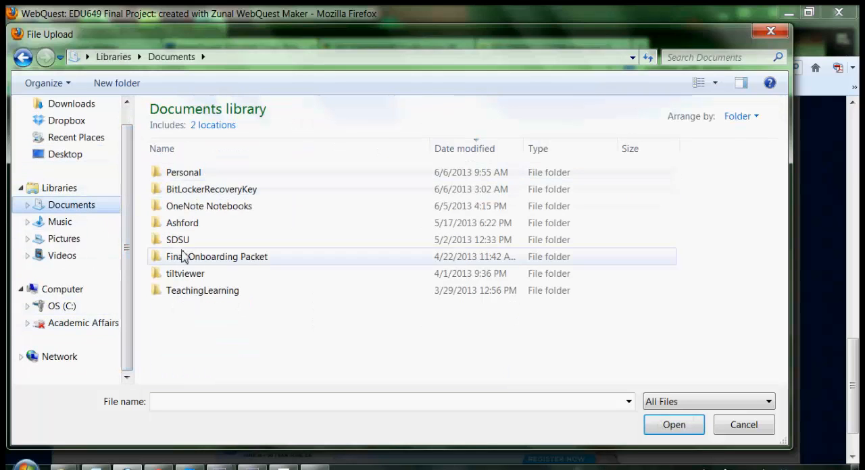
double_click(174, 224)
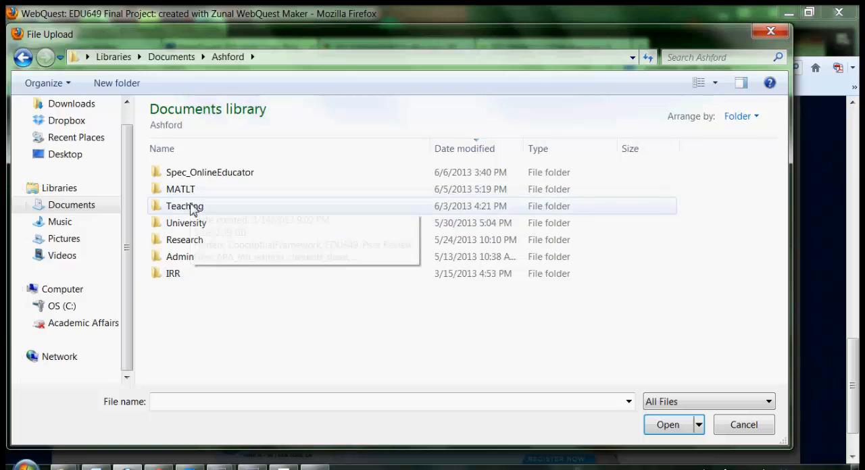
double_click(193, 207)
double_click(188, 173)
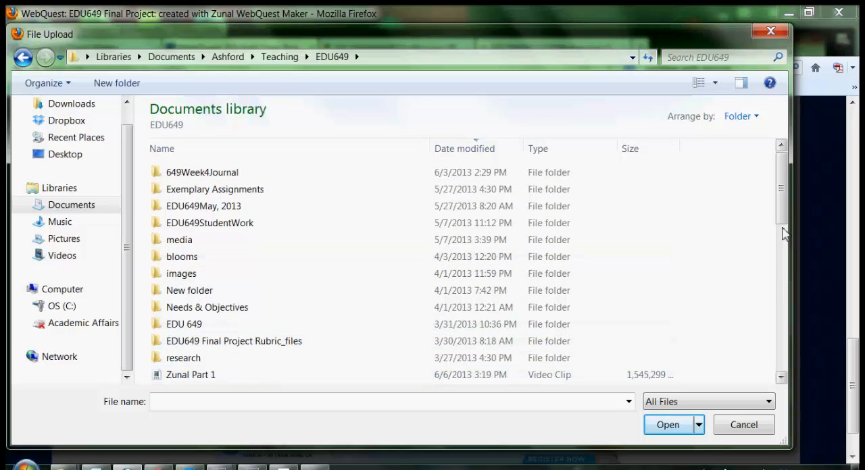
drag(782, 217, 791, 344)
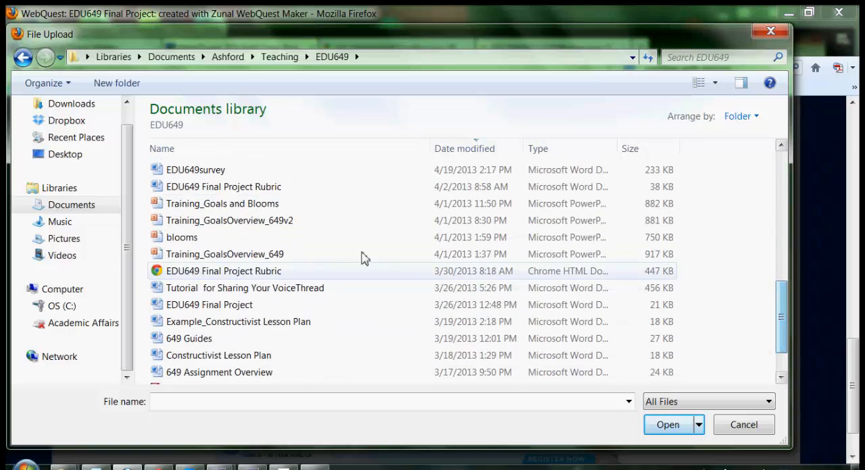
double_click(216, 187)
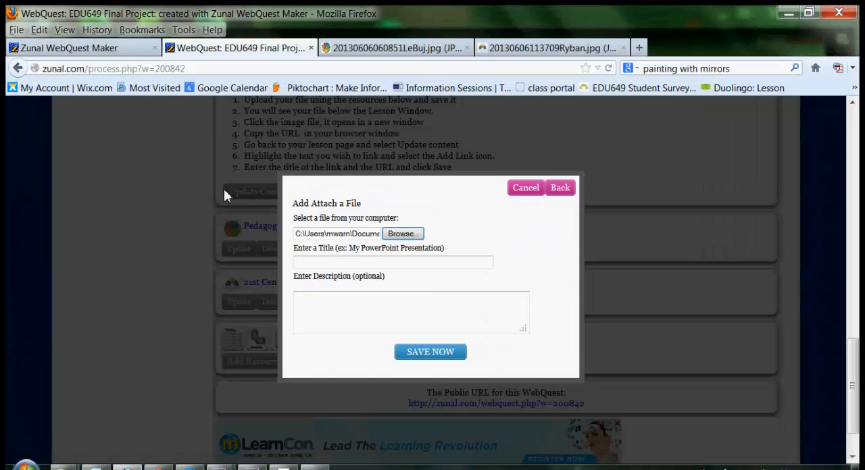
Title the attachment "649 Final Project Rubric" and save it.
click(411, 259)
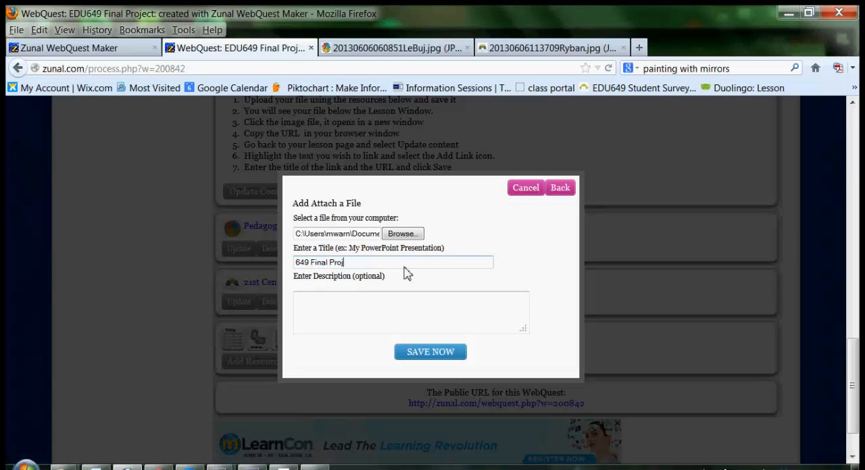
text(649 Final Project Rubric)
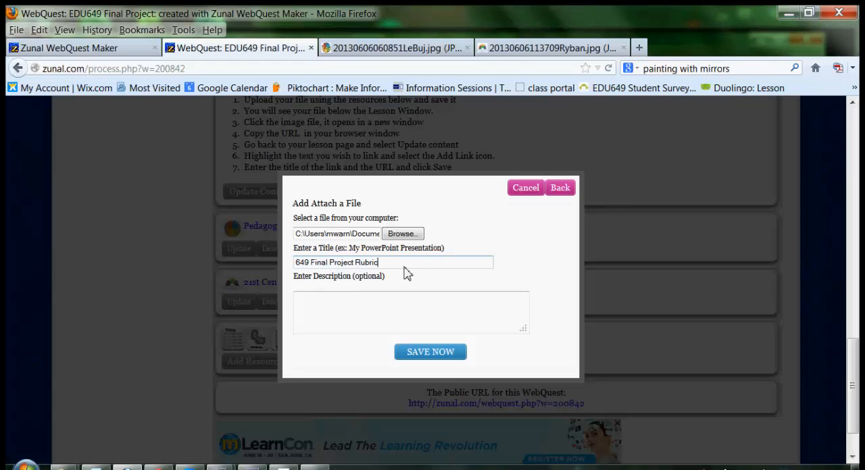
click(427, 355)
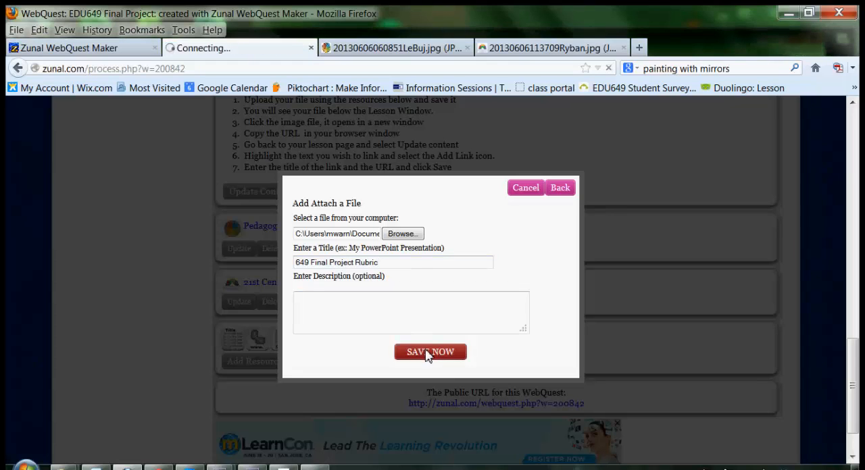
Continue back to the lesson page, open the uploaded 649 Final Project Rubric attachment and check the open browser tabs for it.
click(424, 319)
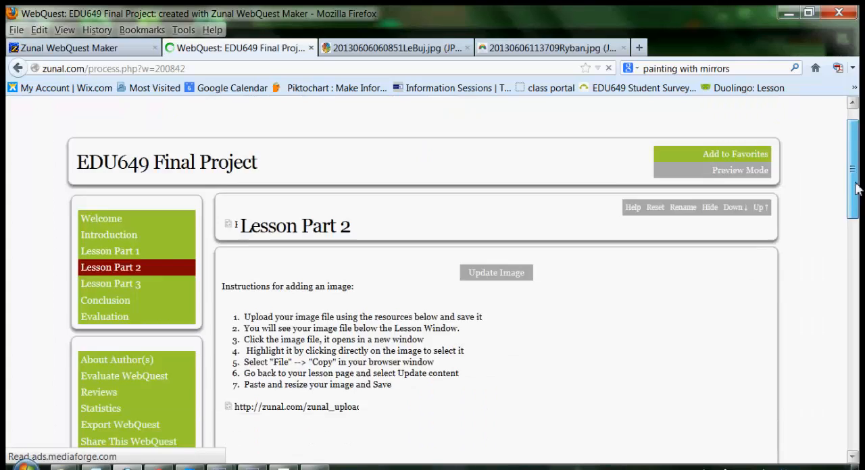
drag(856, 189, 850, 392)
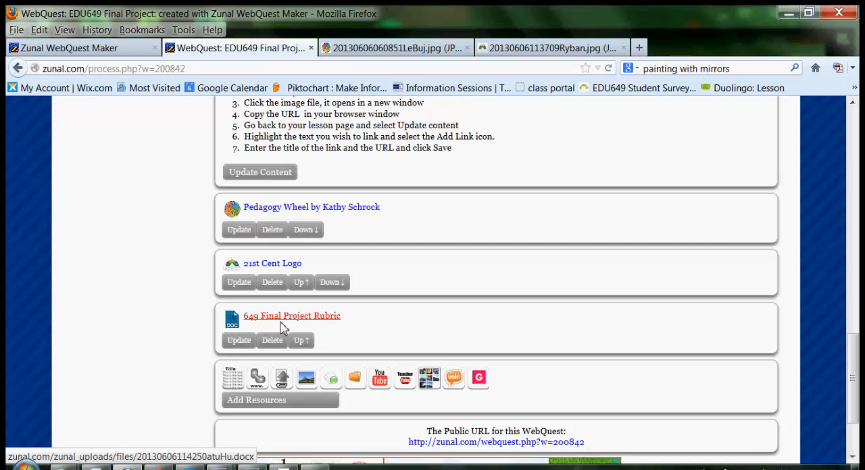
click(331, 323)
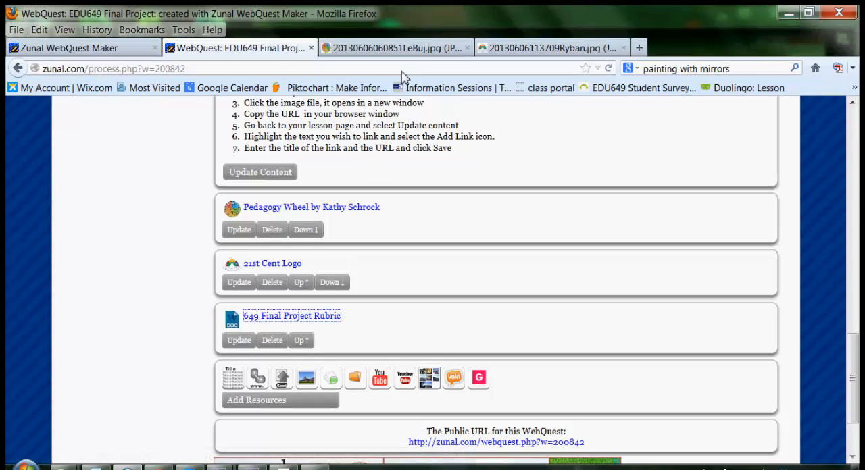
click(487, 50)
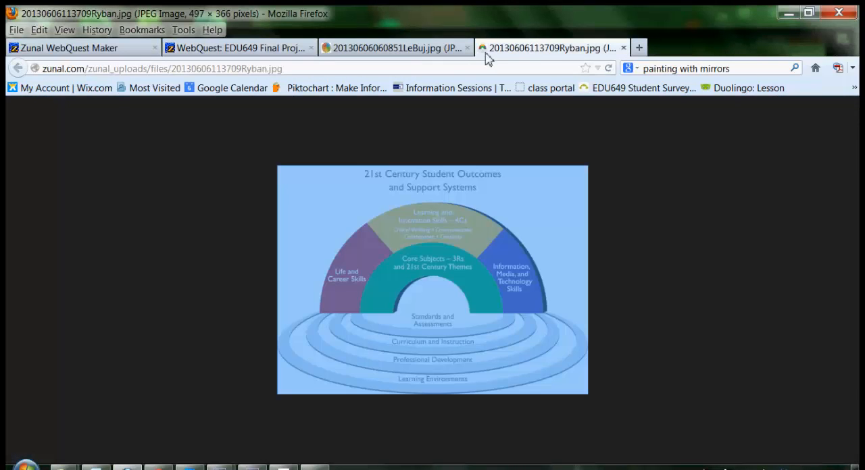
click(432, 51)
click(271, 48)
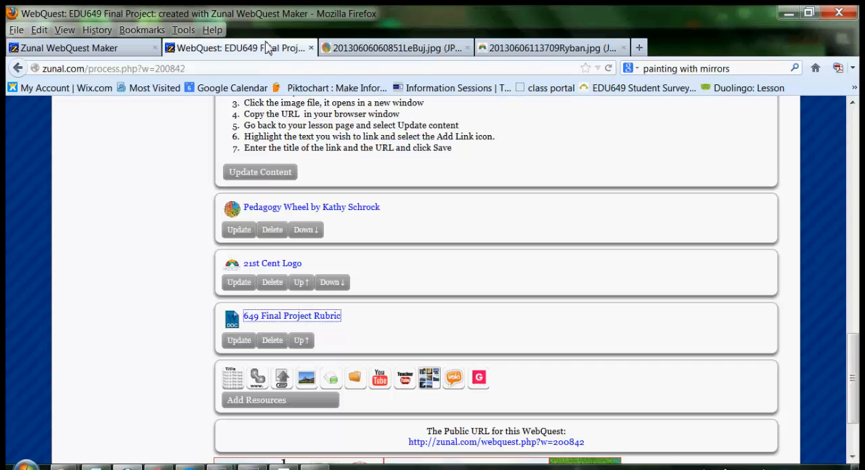
Copy the linked title 649 Final Project Rubric from the lesson page's attached resources.
click(354, 330)
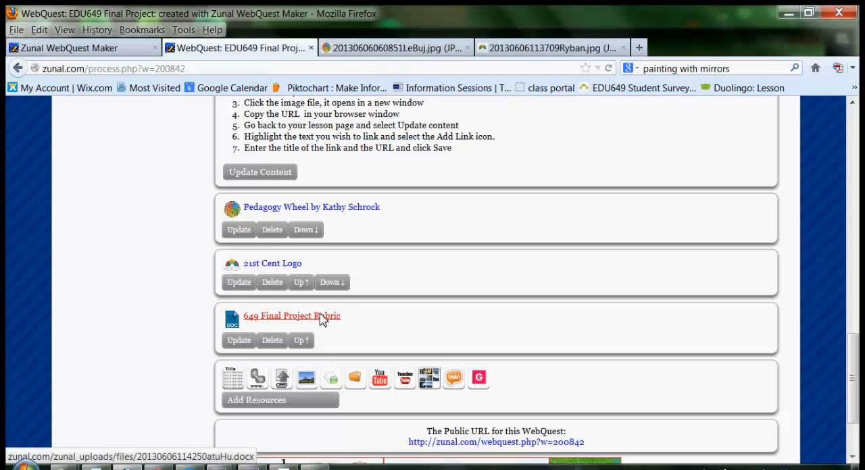
drag(340, 322, 246, 323)
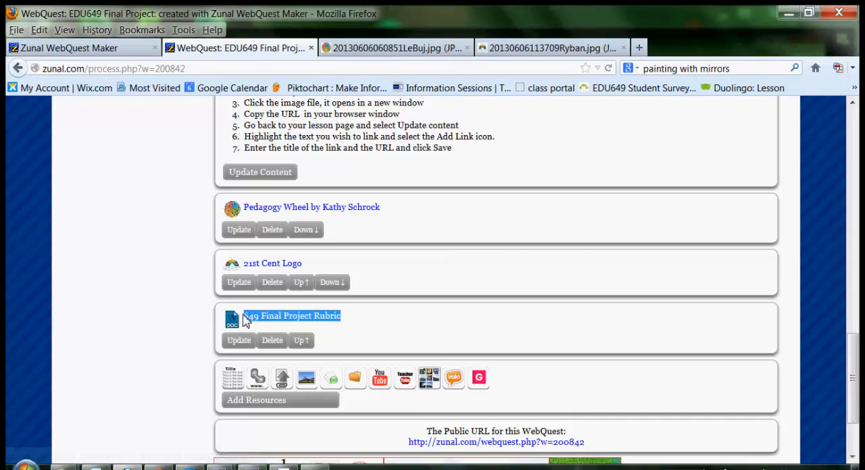
click(359, 330)
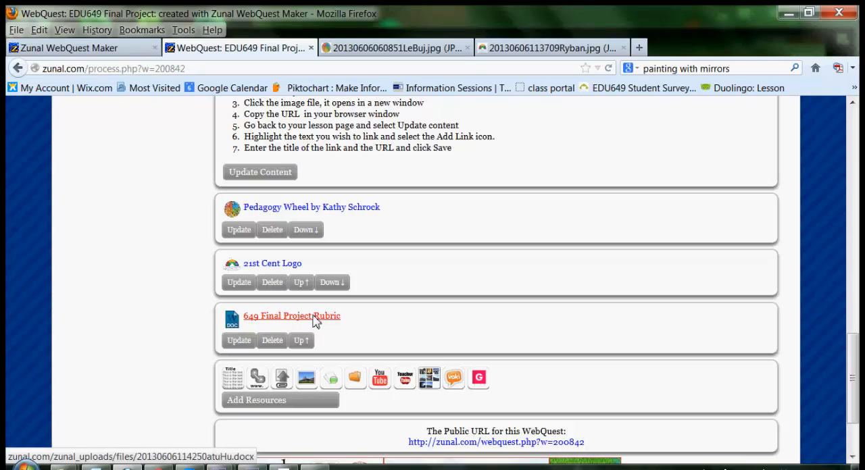
drag(364, 323, 248, 323)
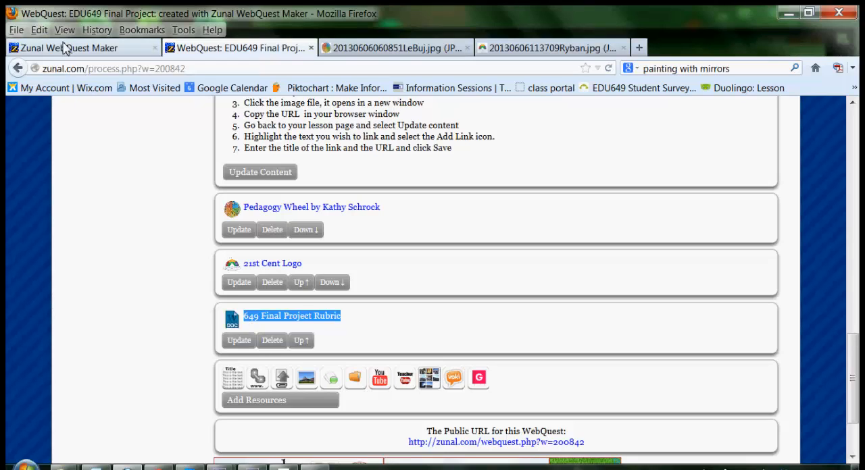
click(41, 30)
click(65, 96)
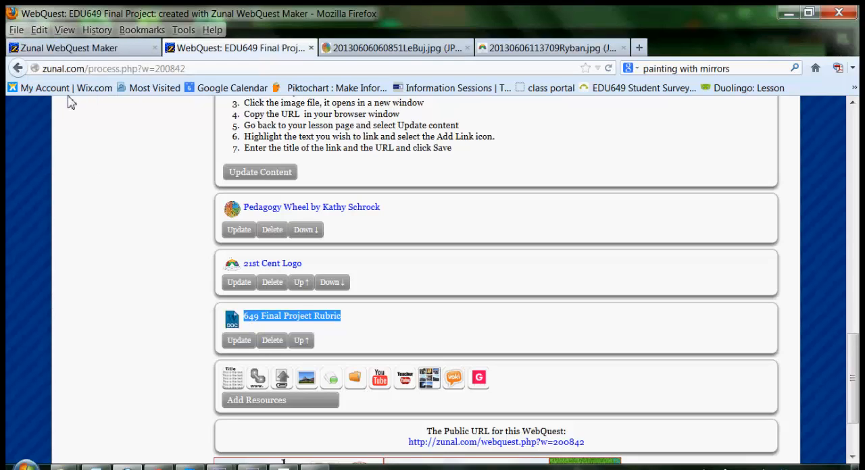
Open the lesson content for editing and add the line "Here is my newly linked file" below the "Instructions for linking to a file:" heading.
drag(852, 362, 851, 298)
click(282, 440)
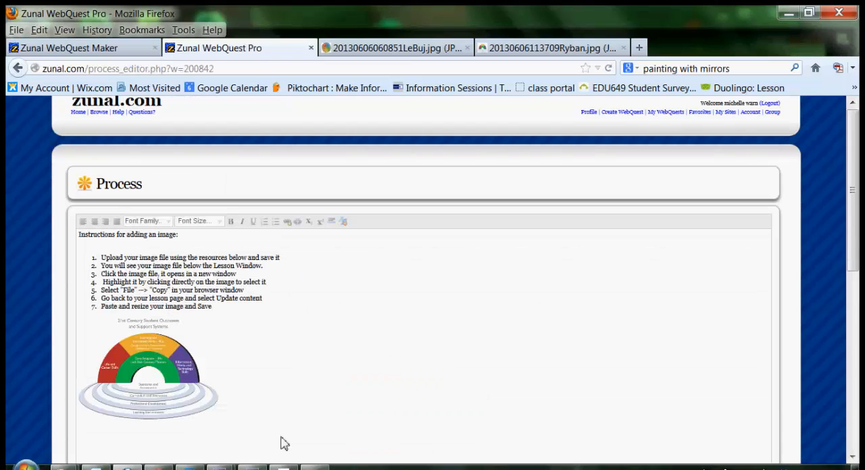
drag(853, 242, 836, 390)
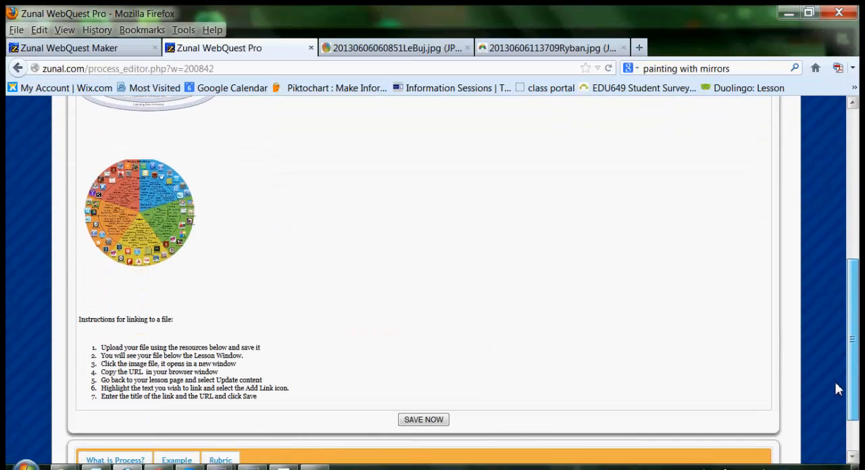
click(191, 335)
key(Return)
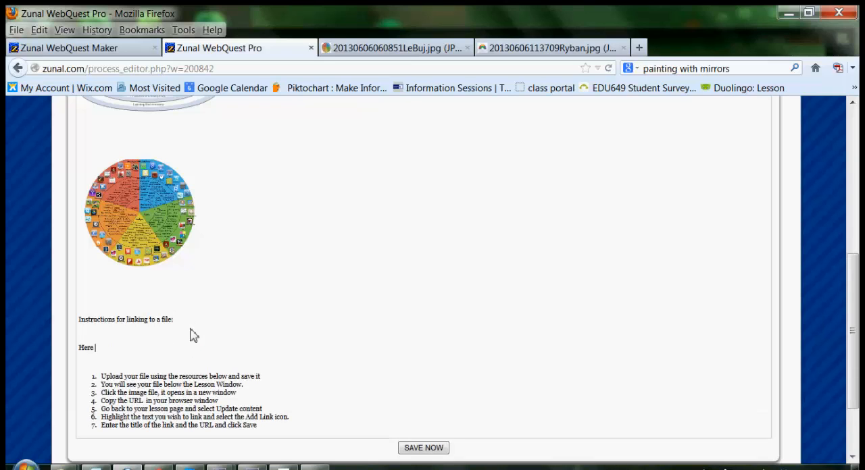
text(Here is my newlw)
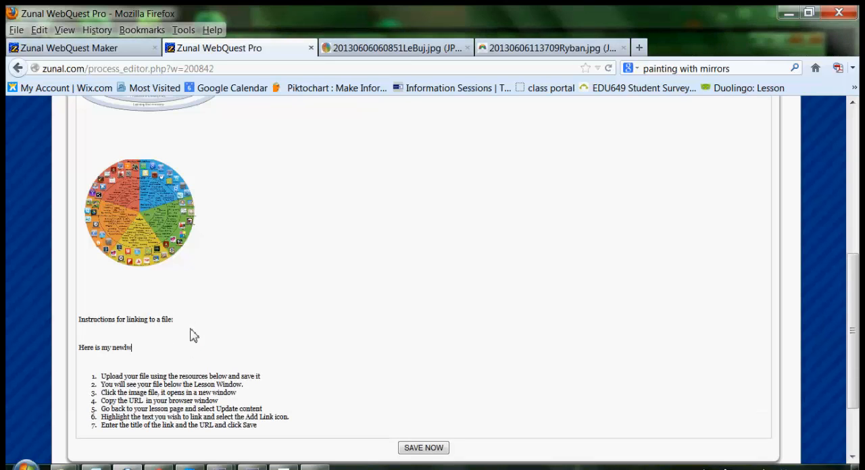
key(BackSpace)
text(y linked file)
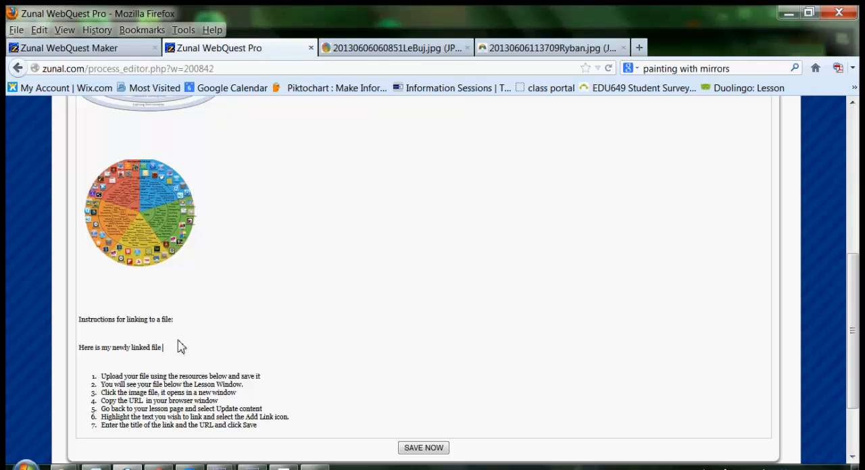
Paste the copied rubric link after the new text, save the content and continue back to the lesson page.
key(ctrl+v)
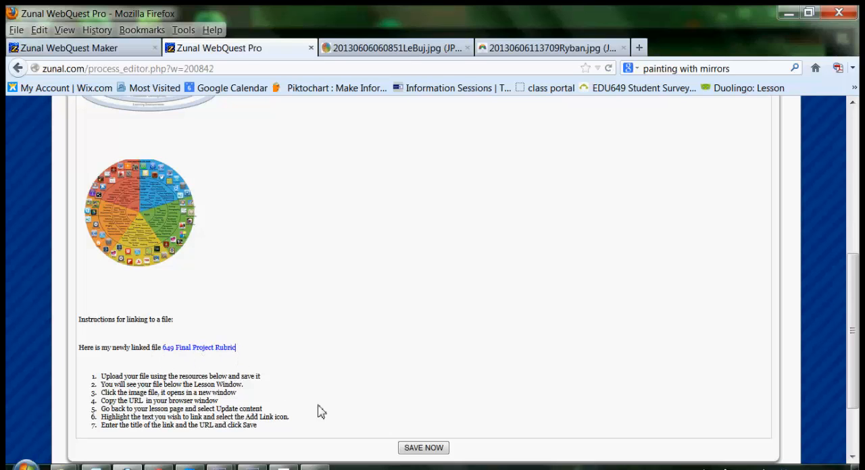
click(423, 448)
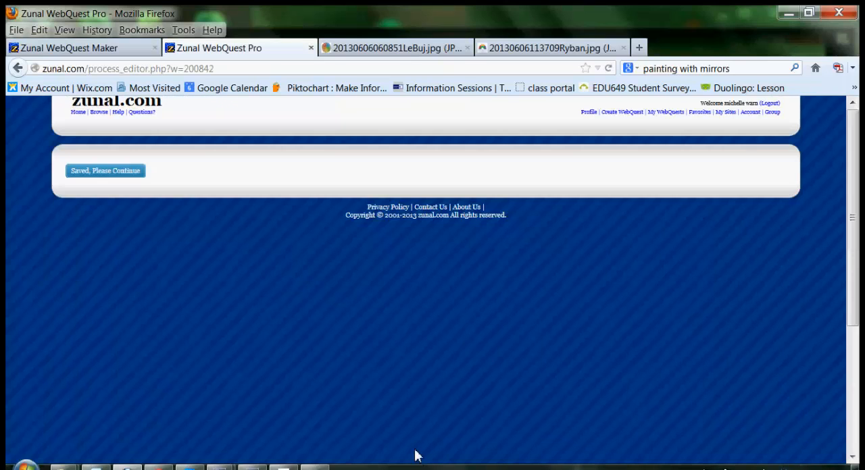
click(128, 172)
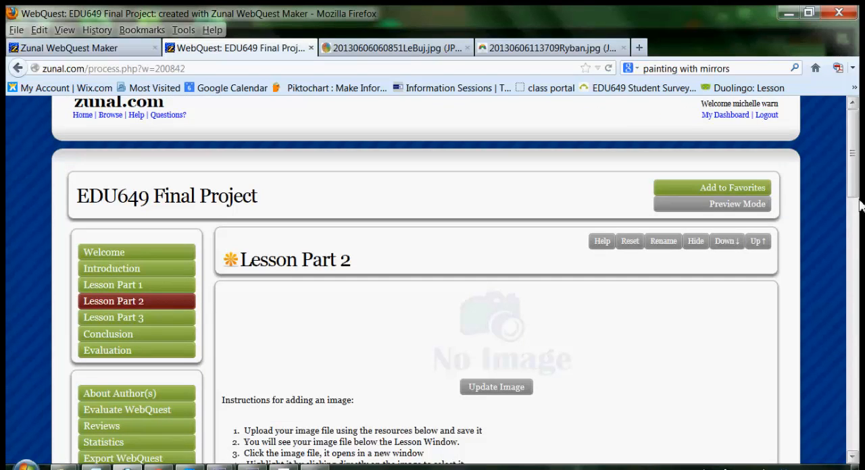
drag(853, 176, 828, 328)
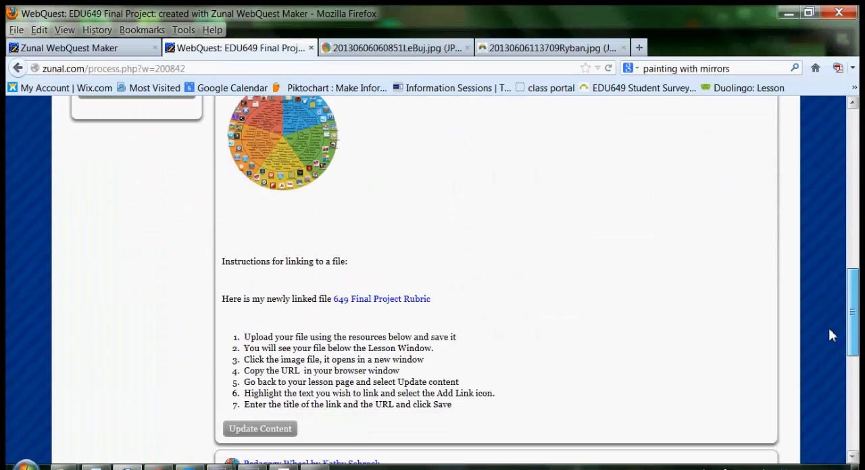
click(372, 306)
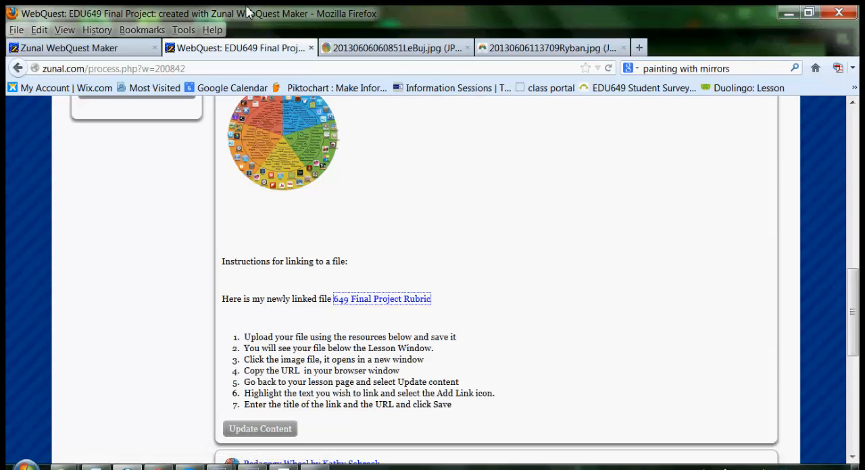
click(183, 31)
click(215, 47)
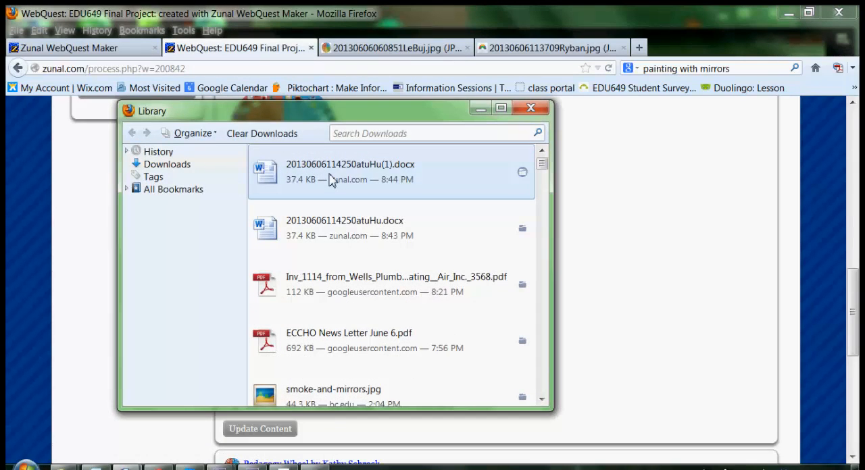
double_click(329, 179)
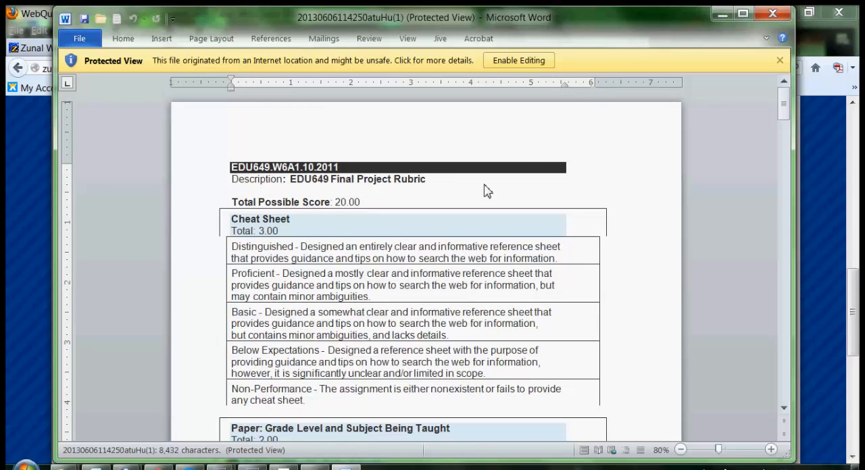
click(772, 15)
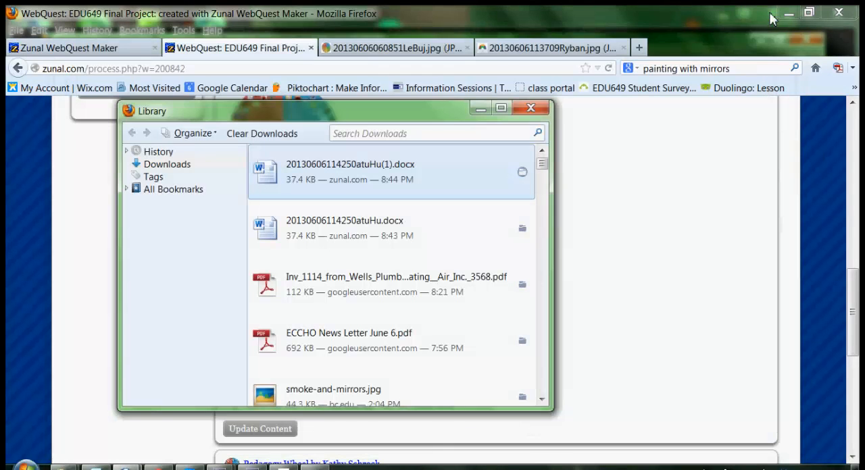
click(531, 108)
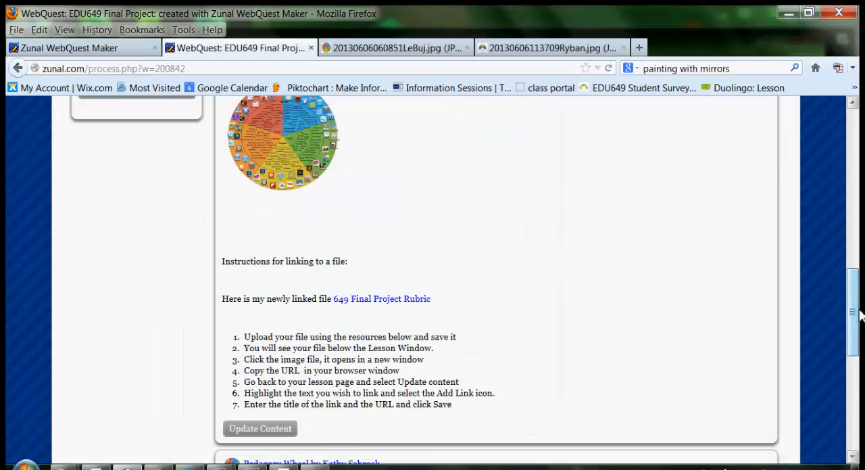
Open the WebQuest's Evaluation page and examine its help description.
drag(854, 316, 830, 177)
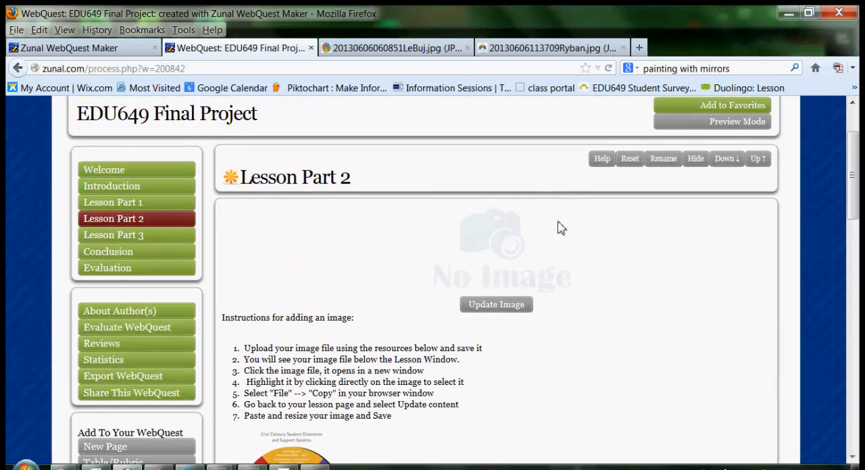
click(123, 270)
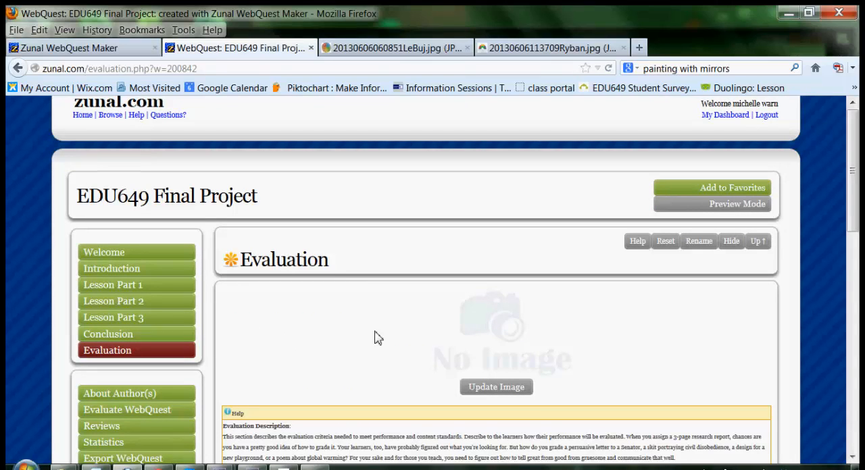
drag(853, 191, 811, 236)
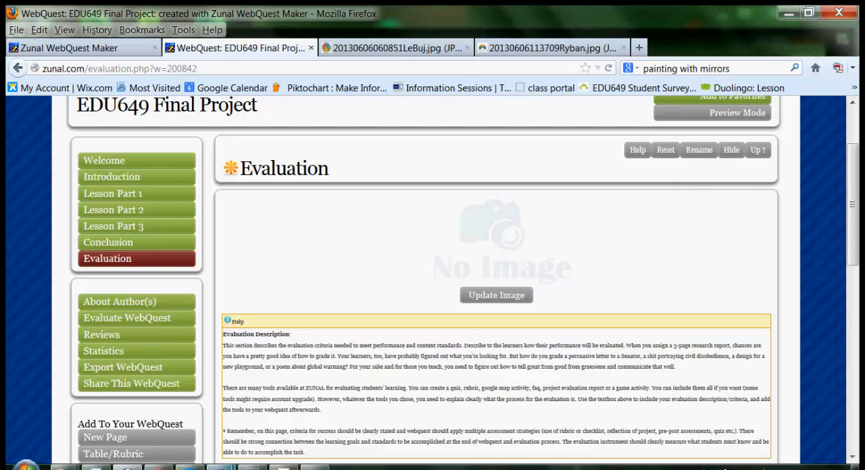
mouse_move(221, 466)
click(133, 399)
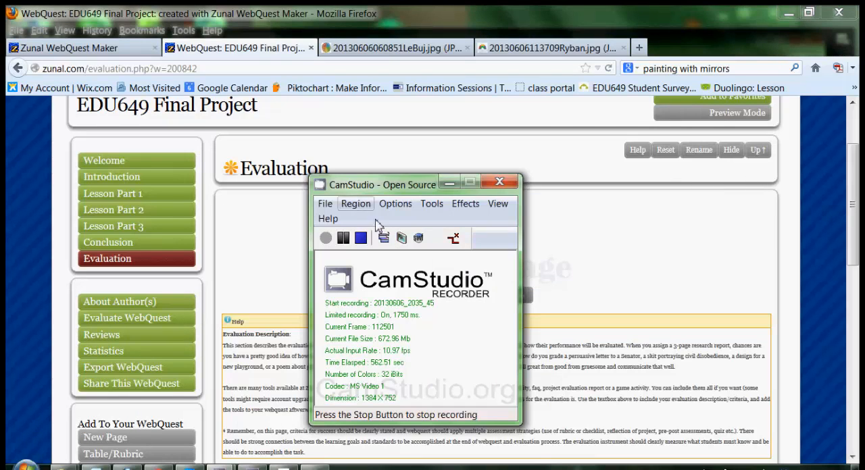